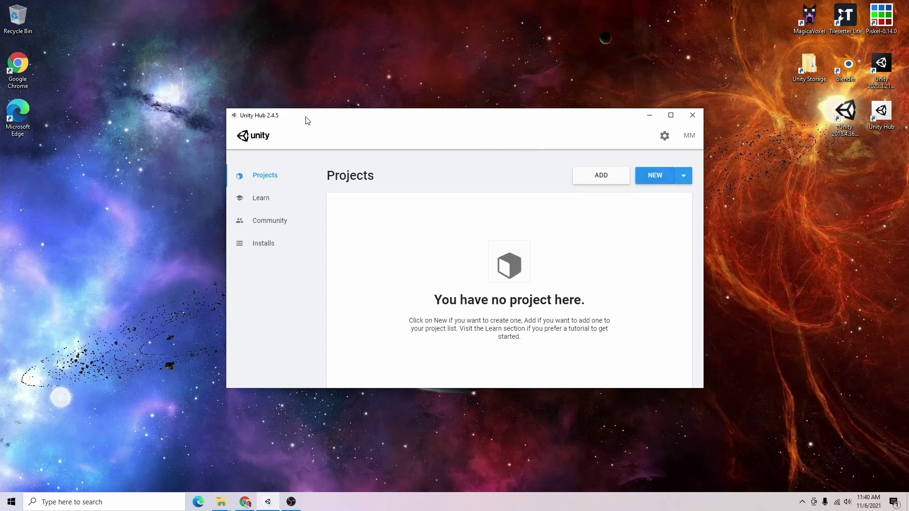
- Start a 2D-template project named 'Tilemap Tutorial' located in C:\Unity Storage\Unity Games\Tutorial Projects
left_click_drag(325, 113, 322, 96)
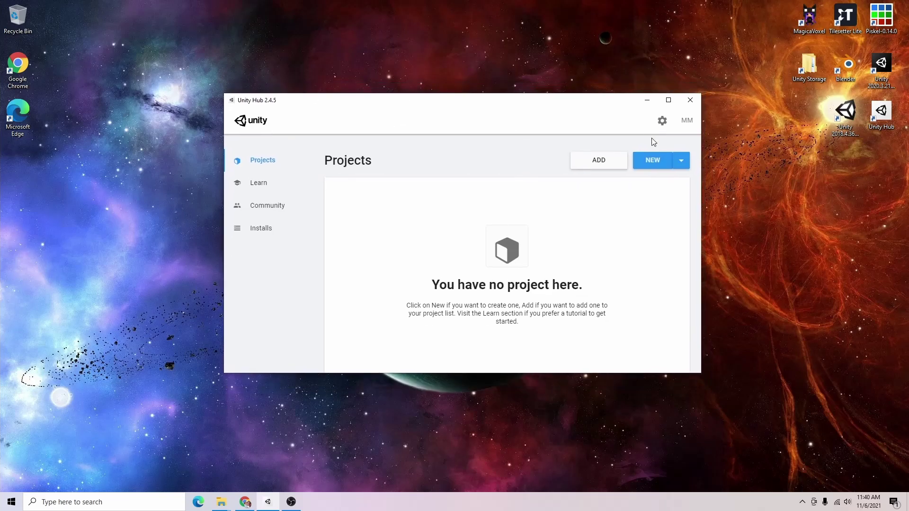
left_click(657, 162)
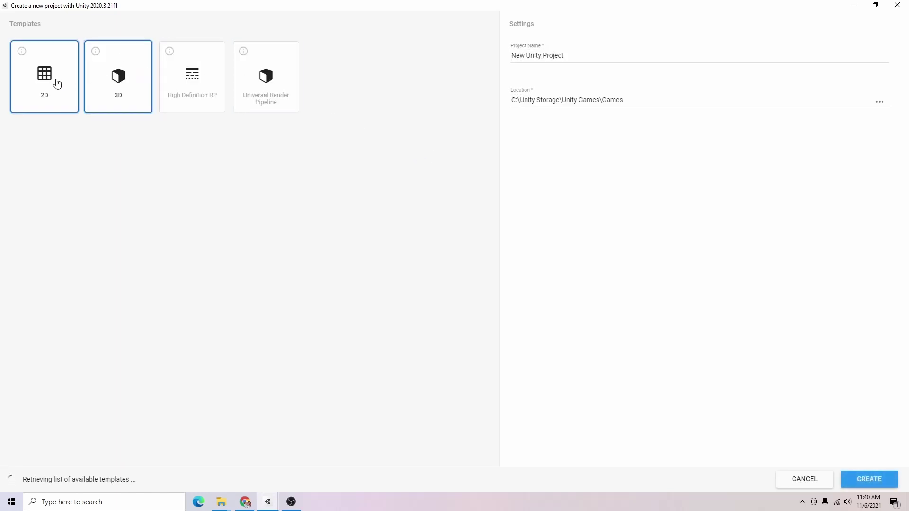
left_click(57, 83)
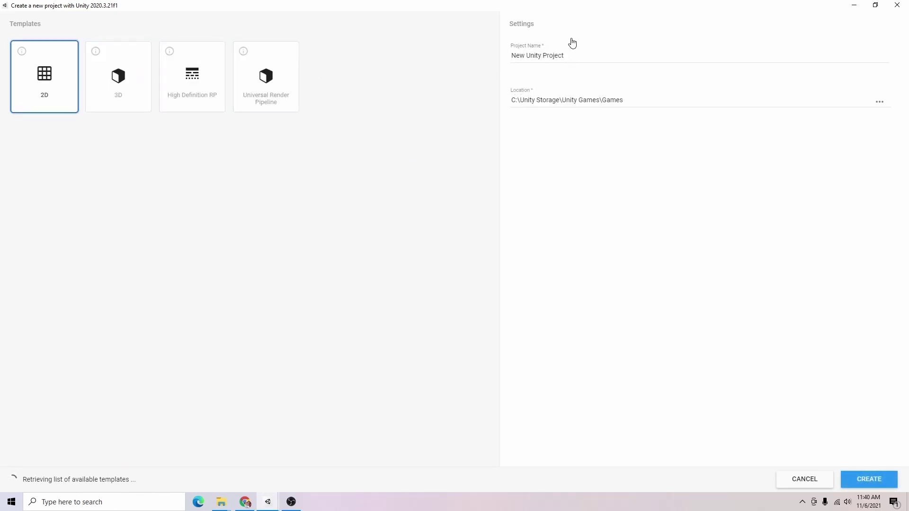
left_click(578, 55)
key("ctrl+a")
type("Tilemap Tutorial")
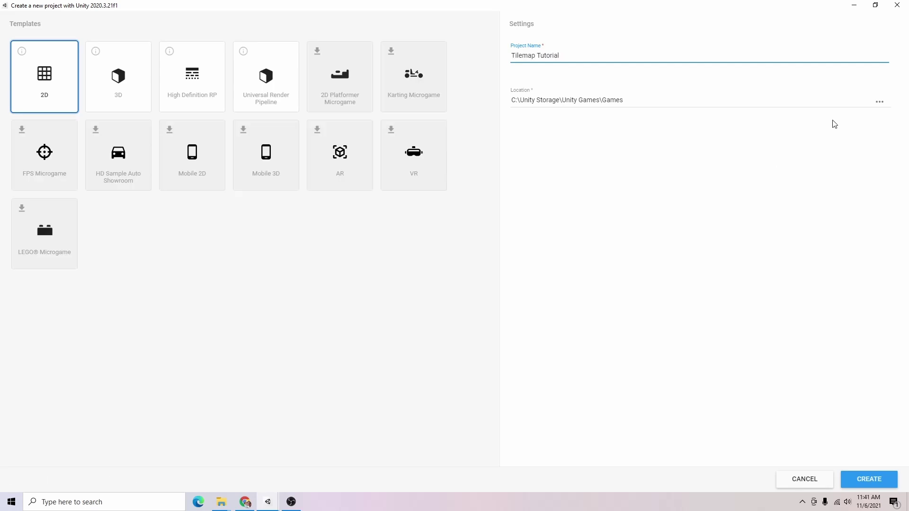
left_click(881, 104)
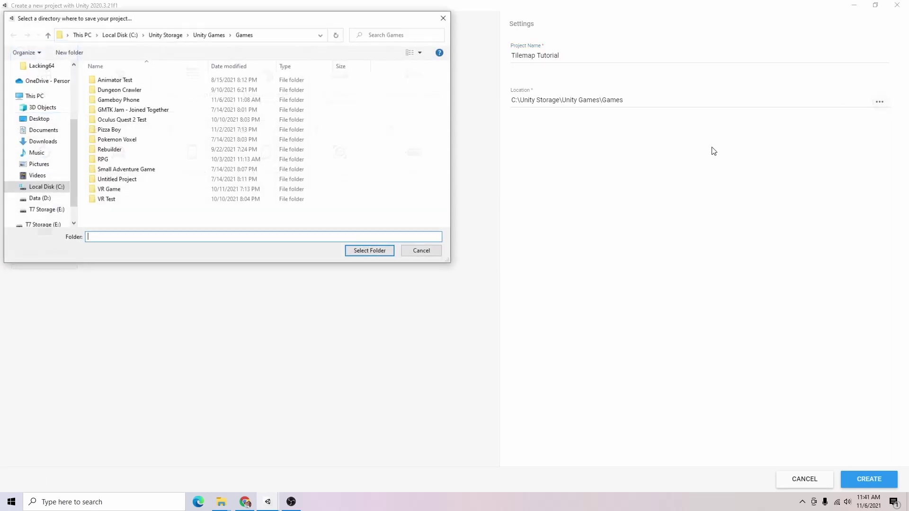
left_click(174, 40)
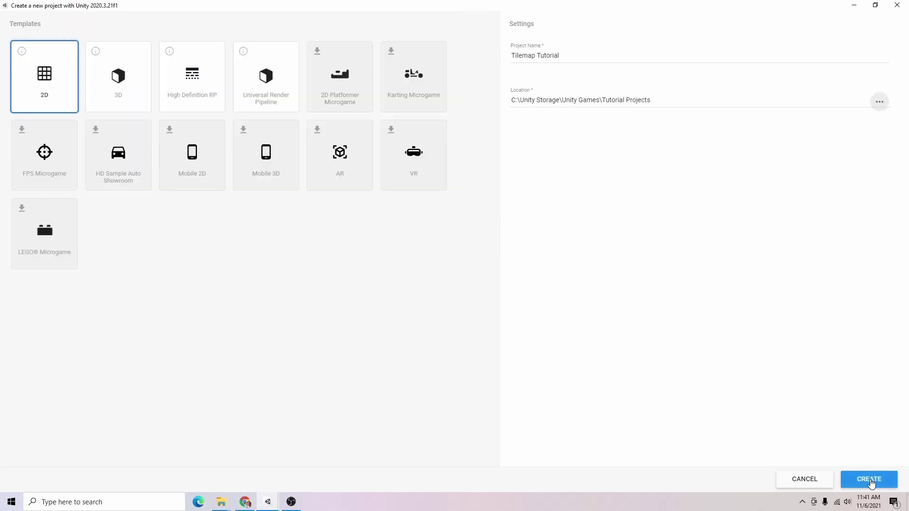
- Create the Tilemap Tutorial project, then switch to the asset pack's web page once the Editor loads
left_click(869, 480)
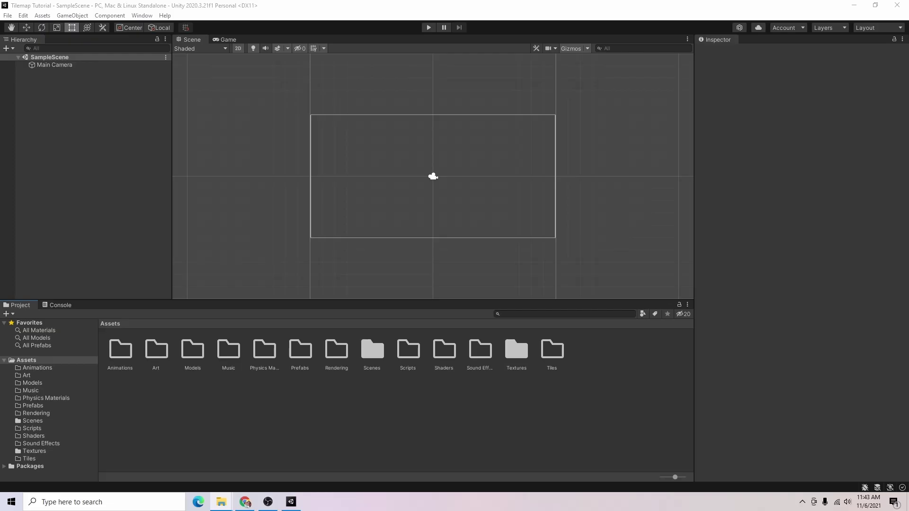
left_click(245, 502)
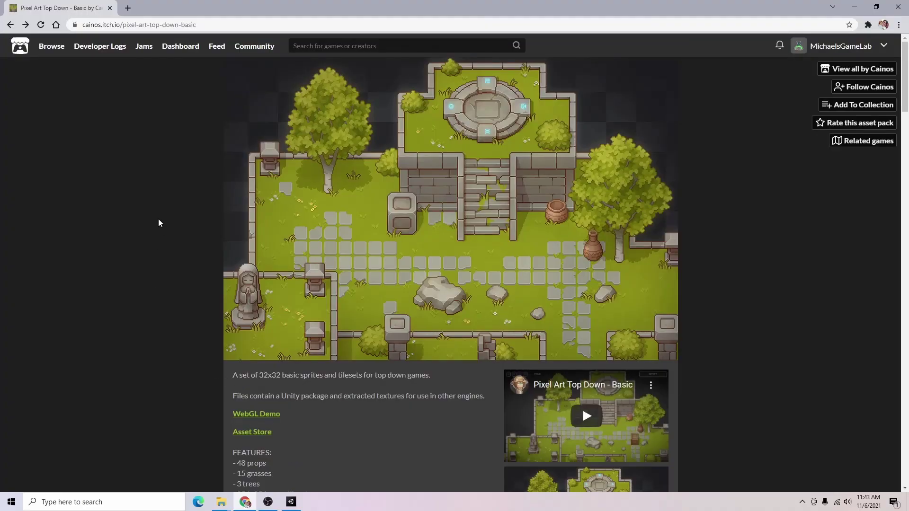
- Scroll the itch.io Pixel Art Top Down - Basic page down to its Download section and back
scroll(143, 203, "down", 9)
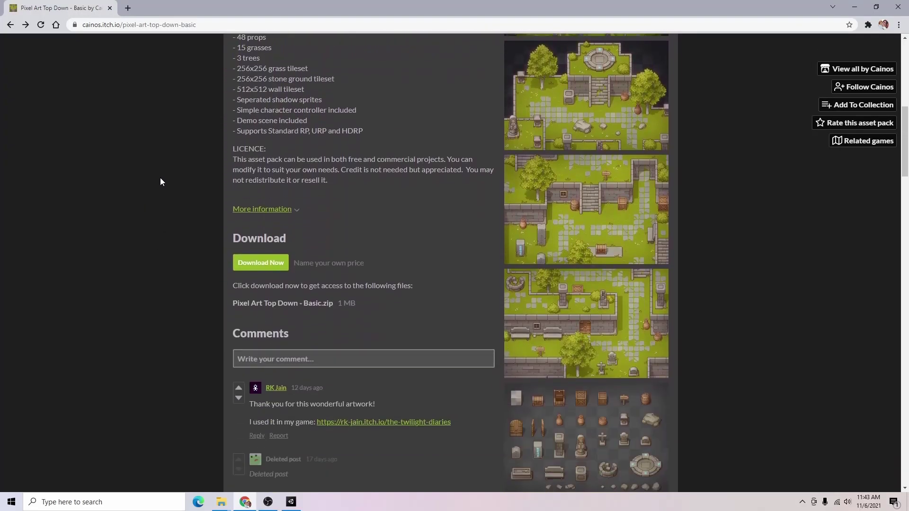
scroll(137, 138, "up", 9)
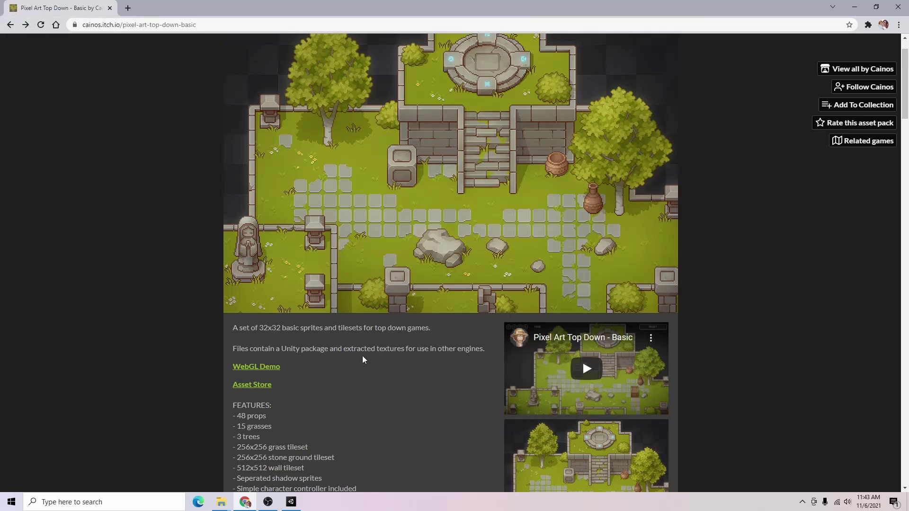
scroll(378, 426, "down", 7)
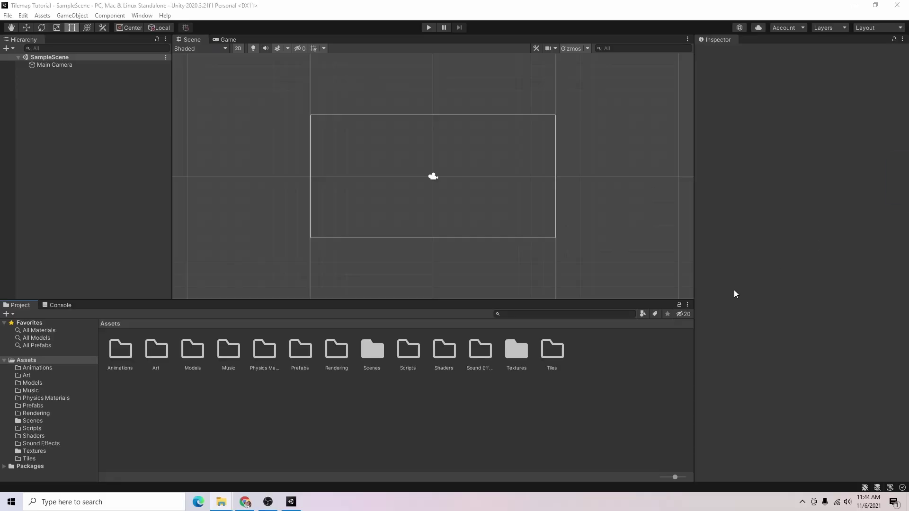
- Import the Pixel Art Top Down - Basic pack into Assets/Art and browse to its Texture folder
left_click_drag(735, 294, 158, 348)
double_click(158, 349)
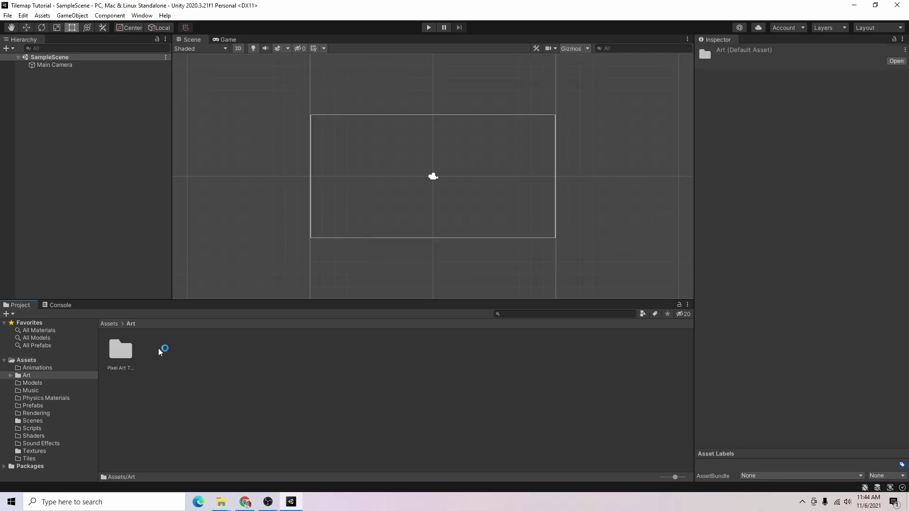
double_click(128, 355)
double_click(129, 349)
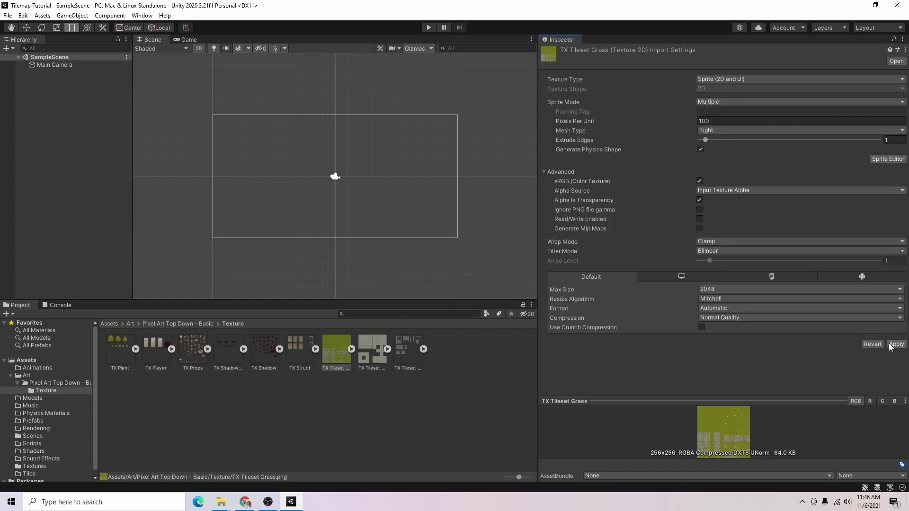
- Set TX Tileset Grass Filter Mode to Point (no filter) and apply it
left_click(740, 252)
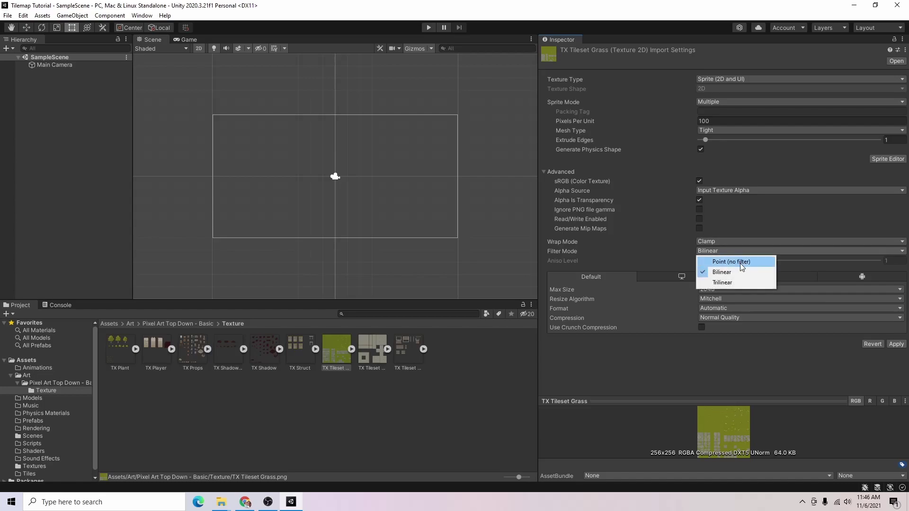
left_click(740, 263)
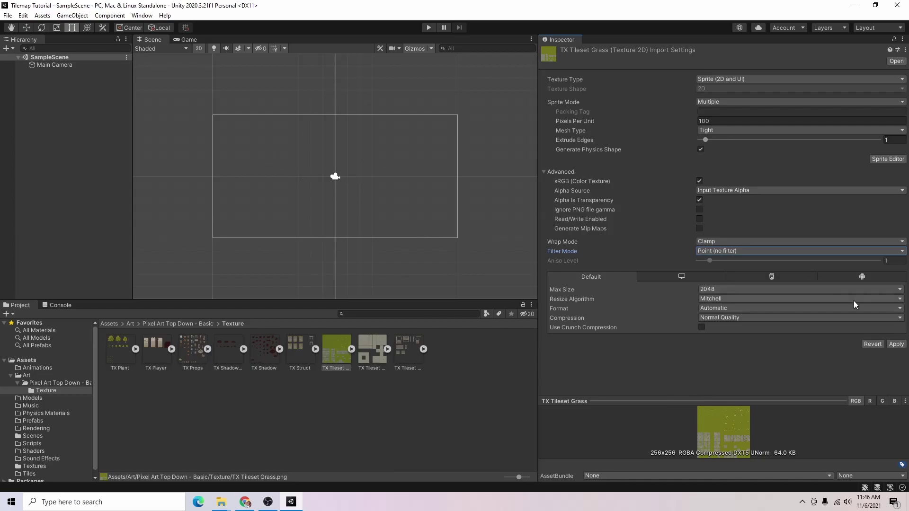
left_click(897, 344)
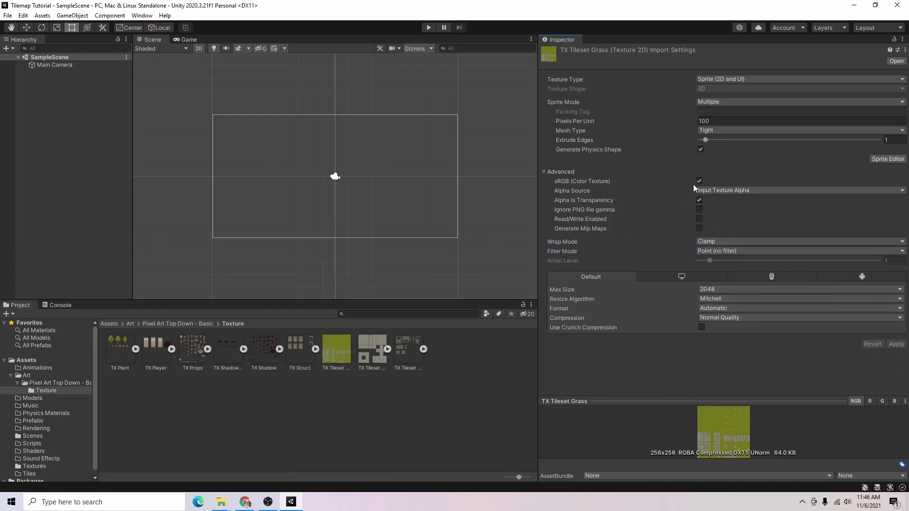
- In the Sprite Editor, slice TX Tileset Grass using Grid By Cell Size
left_click(888, 159)
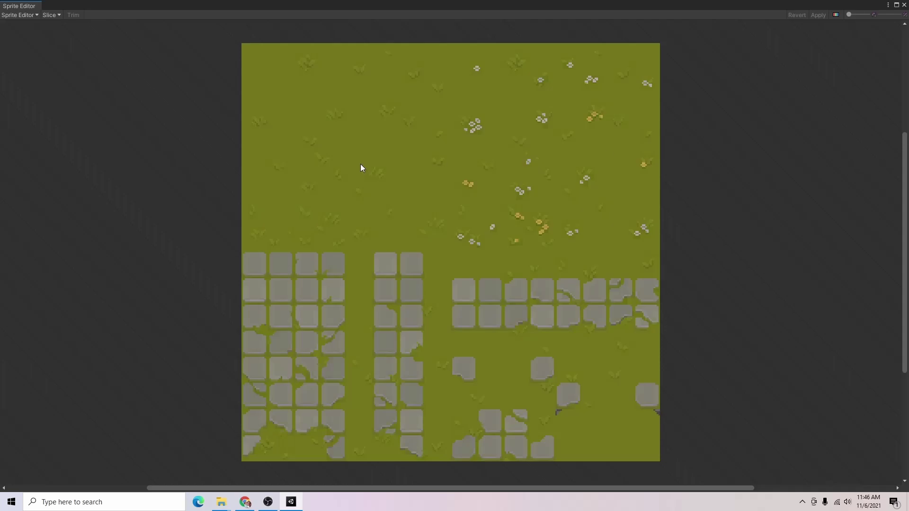
left_click(50, 15)
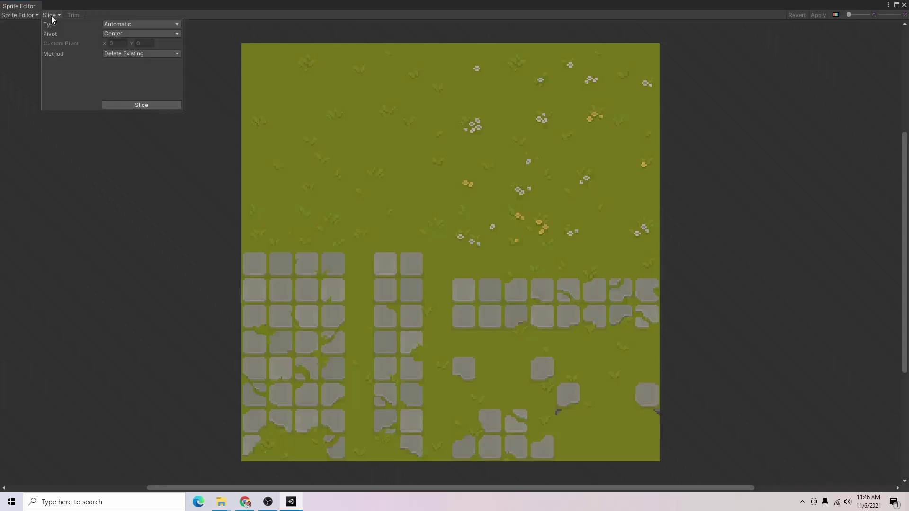
left_click(142, 24)
left_click(137, 45)
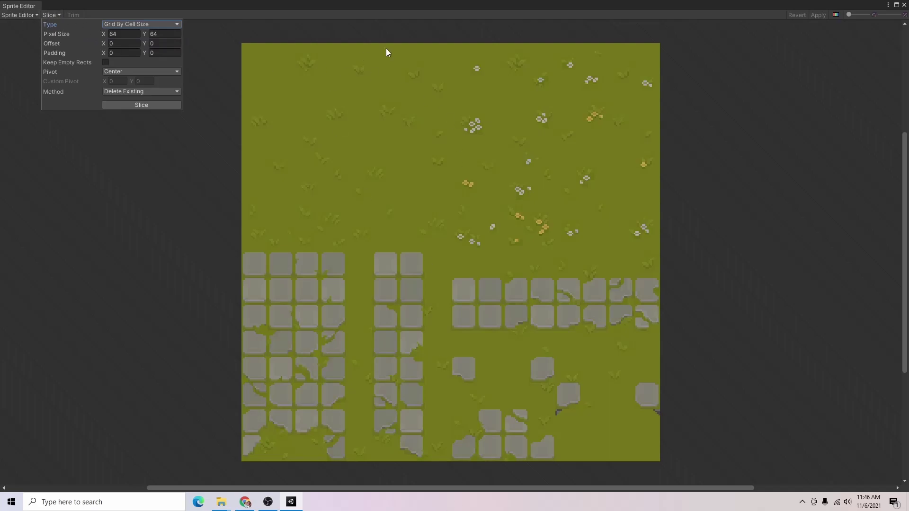
left_click(146, 104)
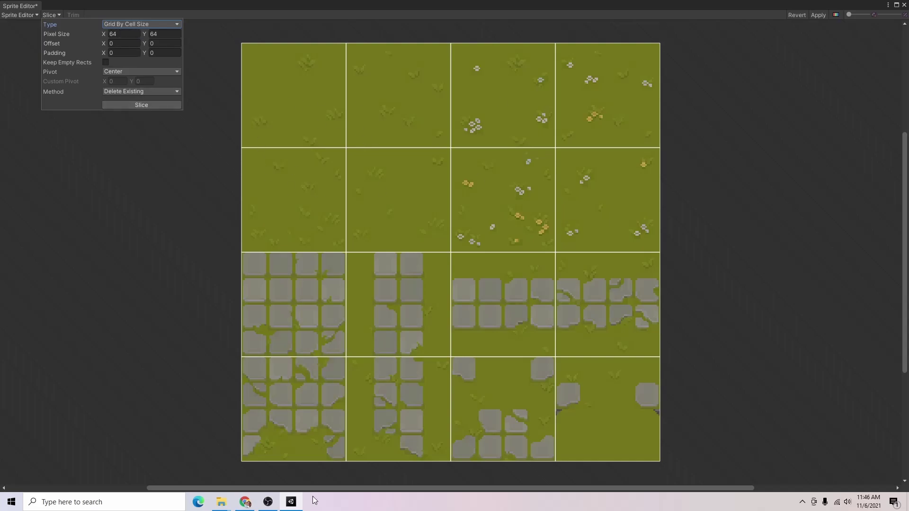
- Re-slice with a 32×32 pixel cell size, apply the slicing, and close the Sprite Editor
left_click(121, 34)
type("32")
left_click(164, 34)
type("32")
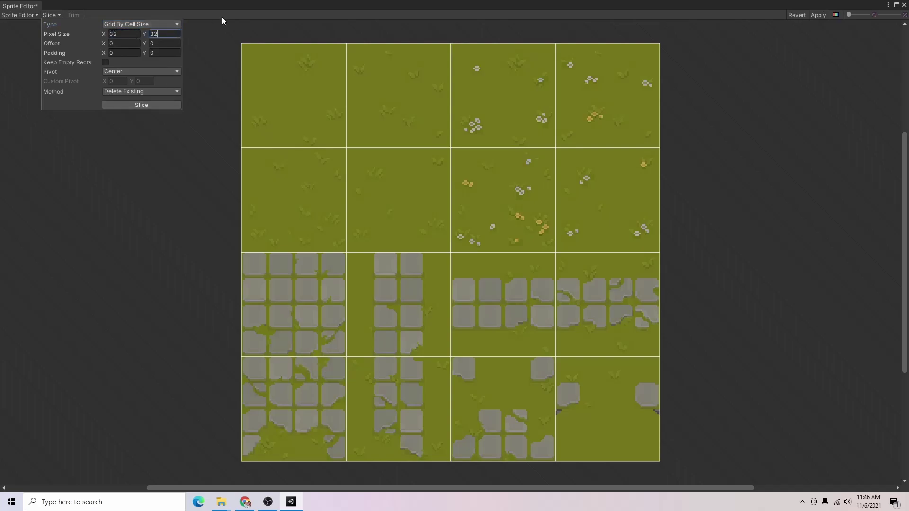
left_click(158, 105)
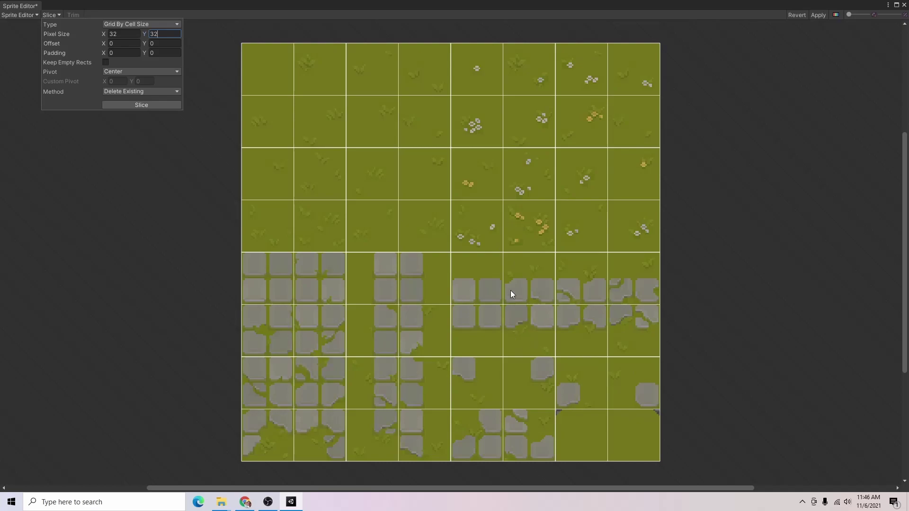
left_click(167, 106)
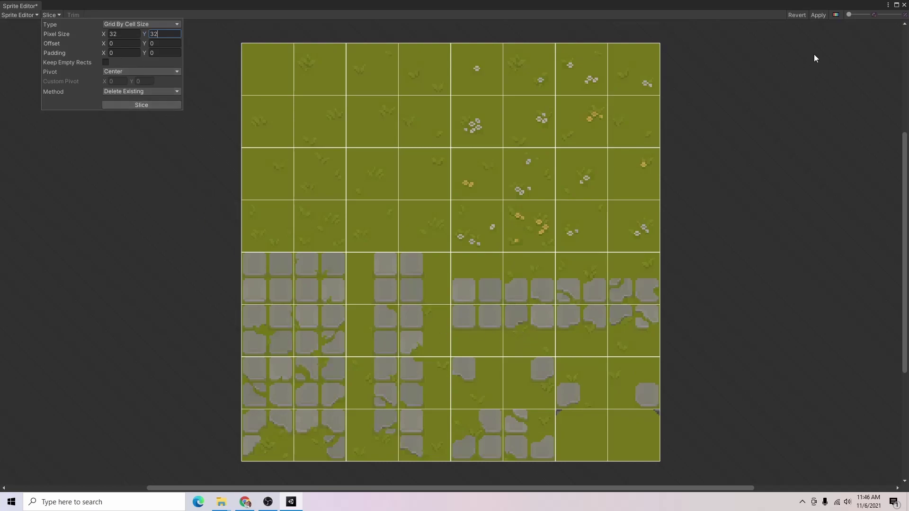
left_click(824, 13)
left_click(904, 5)
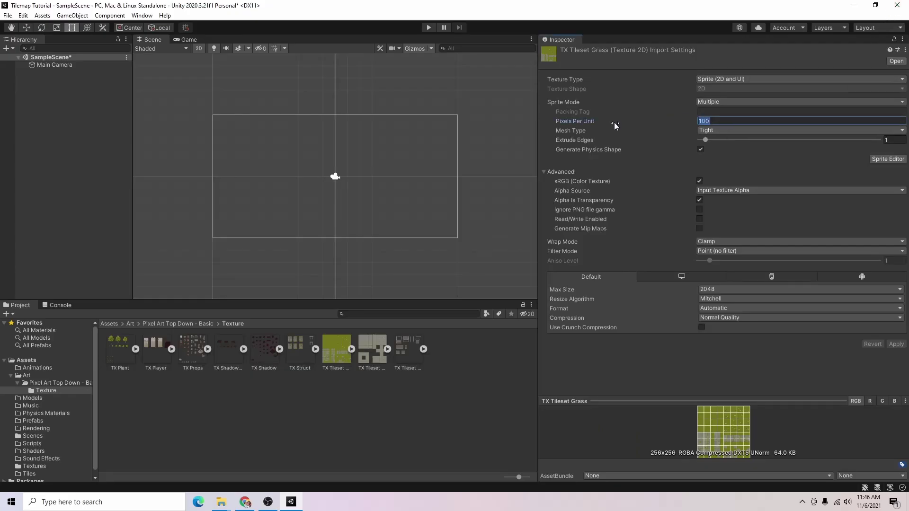
- Set TX Tileset Grass Pixels Per Unit to 32, apply, and frame the camera in the Scene view
type("32")
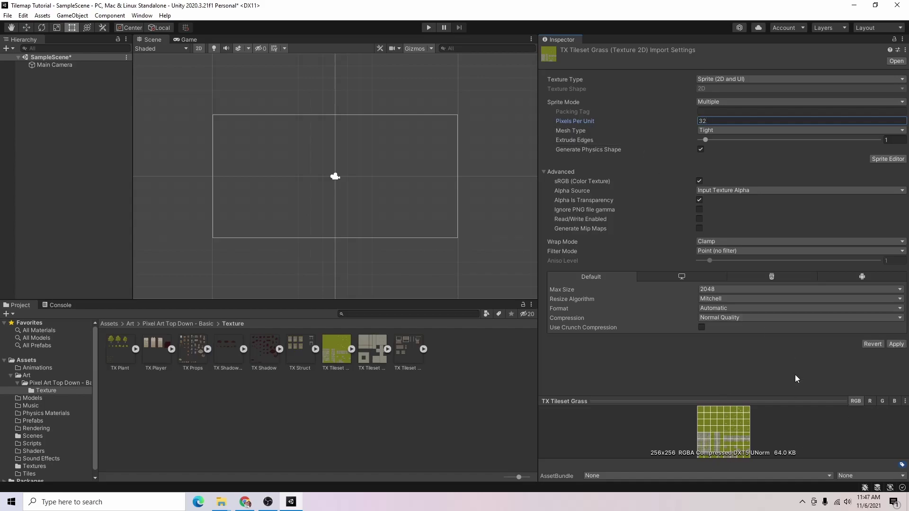
left_click(896, 344)
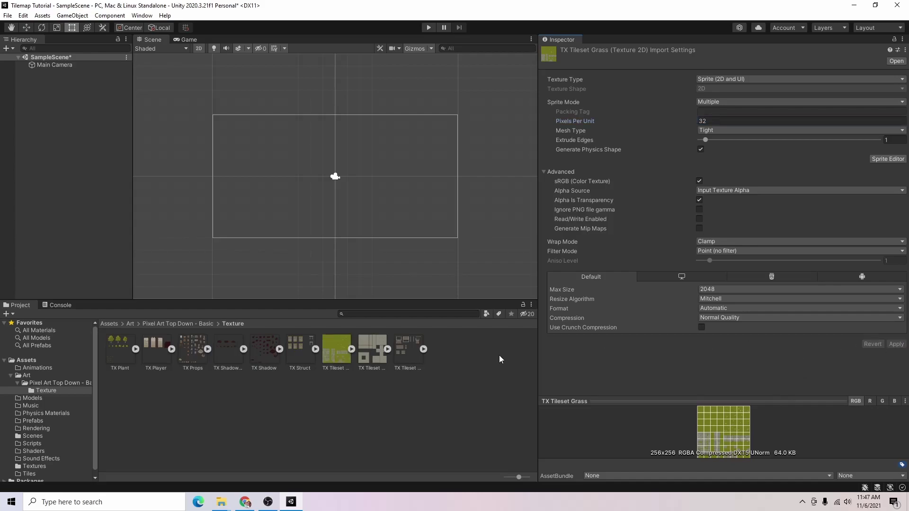
left_click(10, 154)
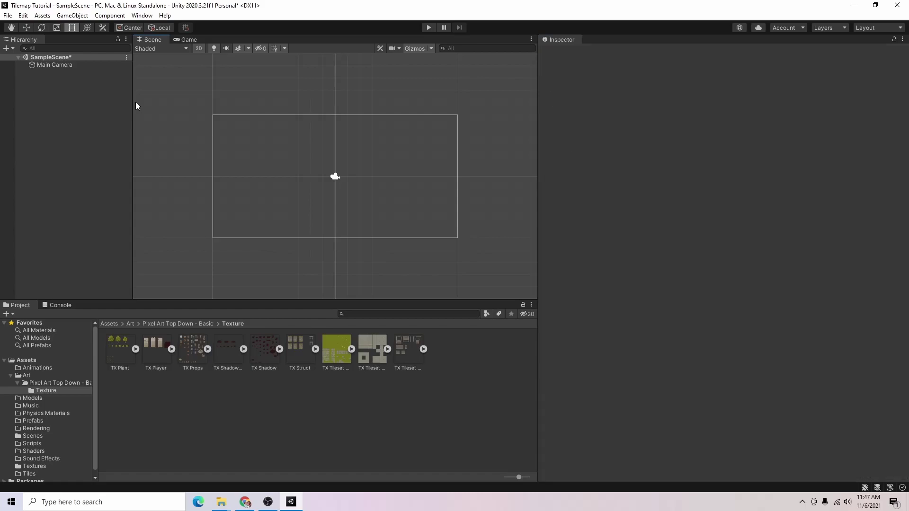
scroll(479, 264, "up", 2)
scroll(285, 199, "up", 2)
middle_click_drag(231, 176, 335, 234)
- Create a 2D Object > Tilemap > Rectangular in the Hierarchy and rename it Ground
right_click(42, 104)
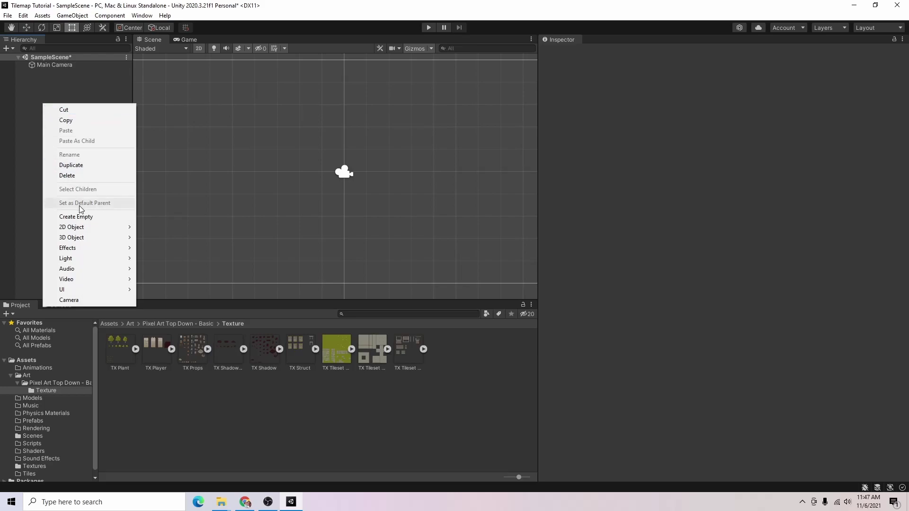
left_click(39, 94)
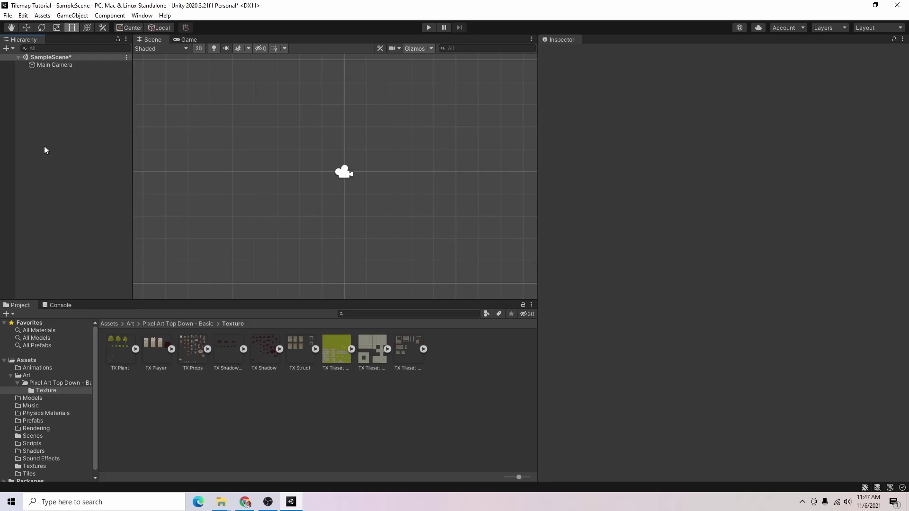
right_click(36, 111)
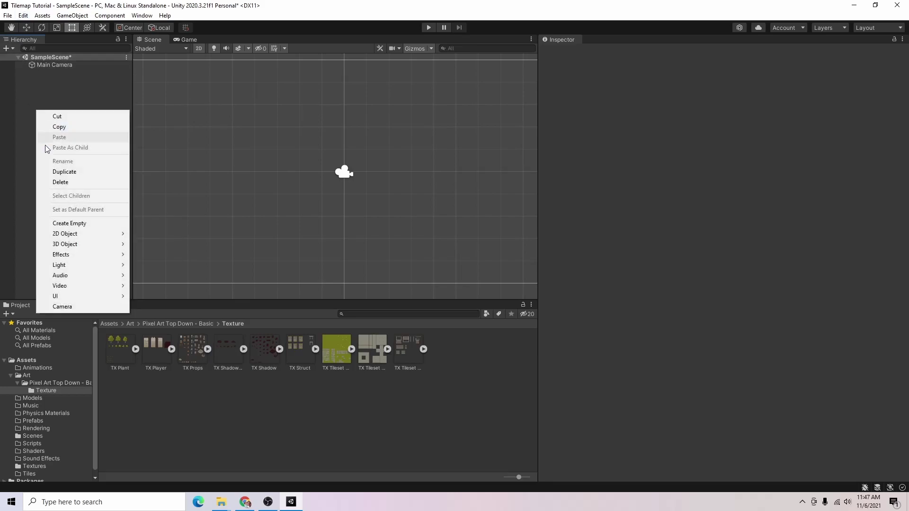
mouse_move(72, 235)
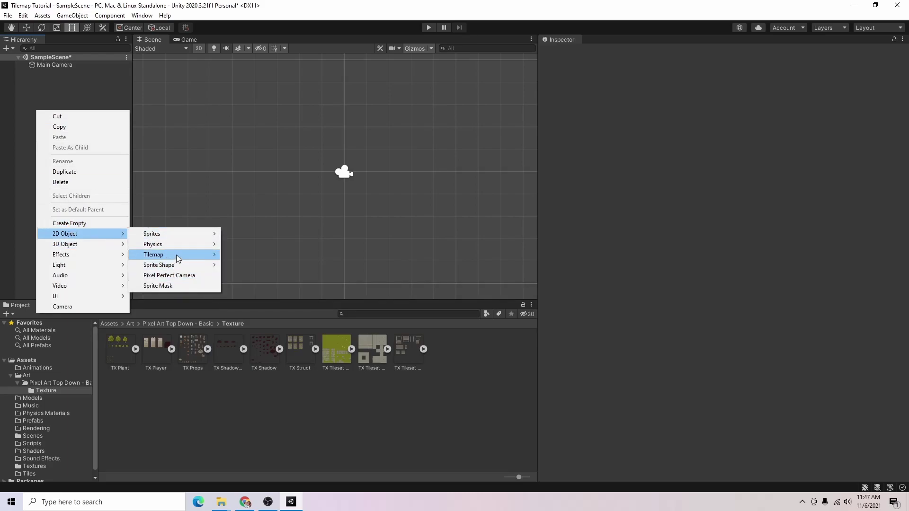
mouse_move(177, 256)
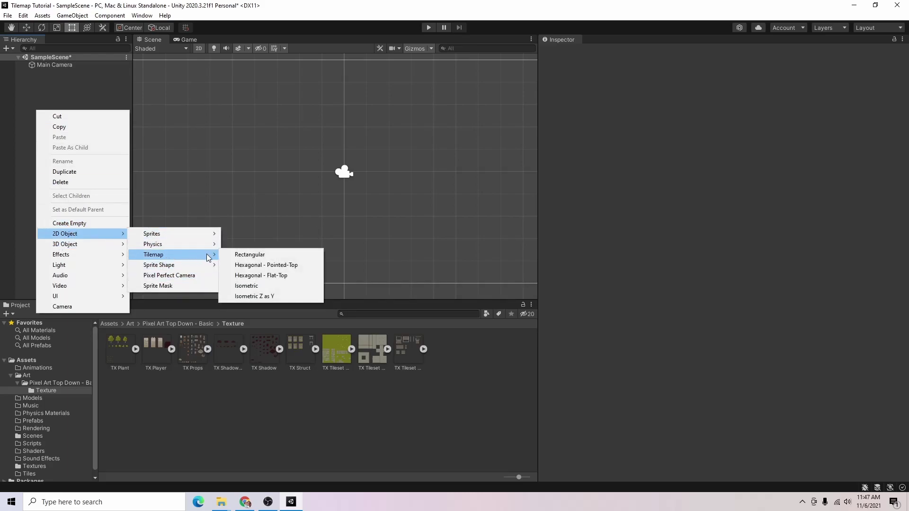
left_click(257, 259)
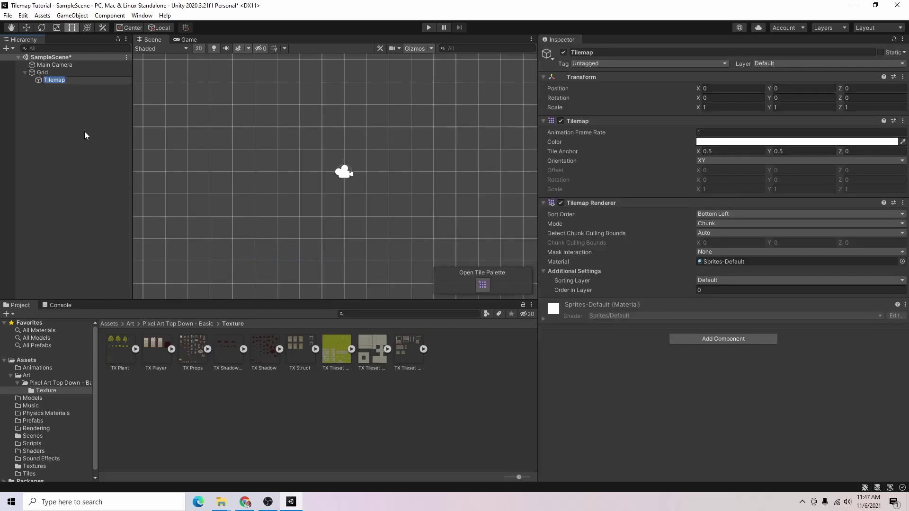
type("Ground")
key("Return")
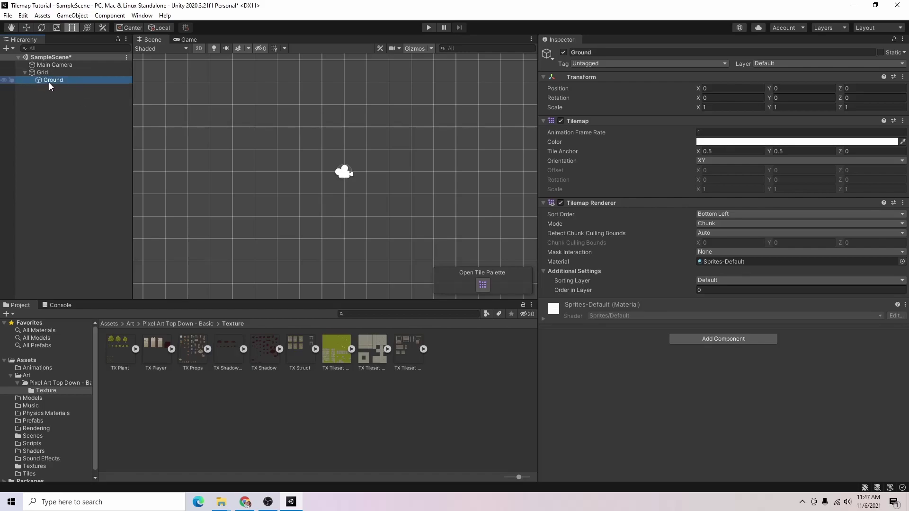
- Widen the Hierarchy panel and reselect the Ground tilemap
left_click_drag(133, 128, 175, 128)
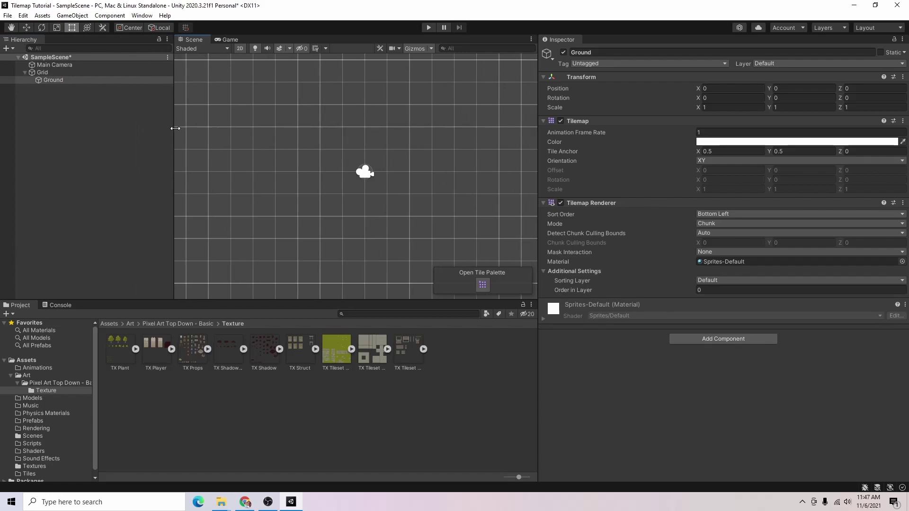
left_click(119, 137)
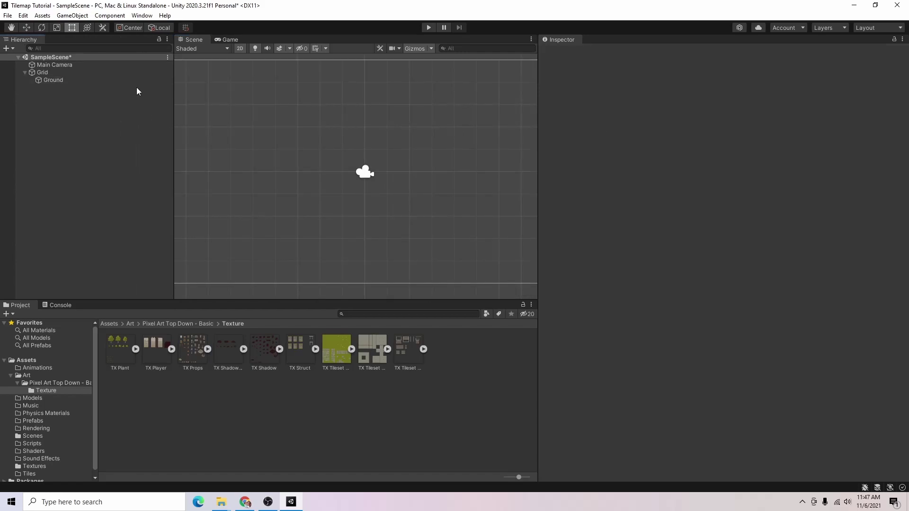
left_click(49, 80)
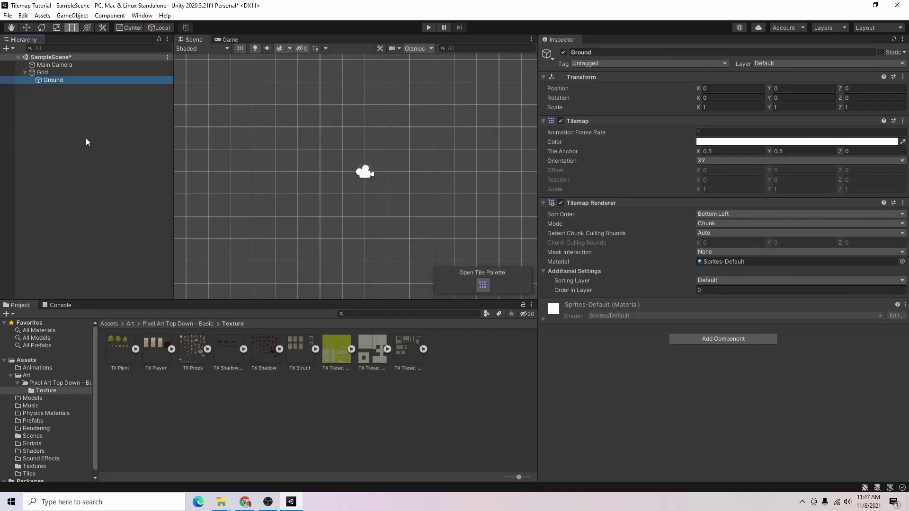
- Open Window > 2D > Tile Palette and dock it as a tab beside the Hierarchy
left_click(142, 15)
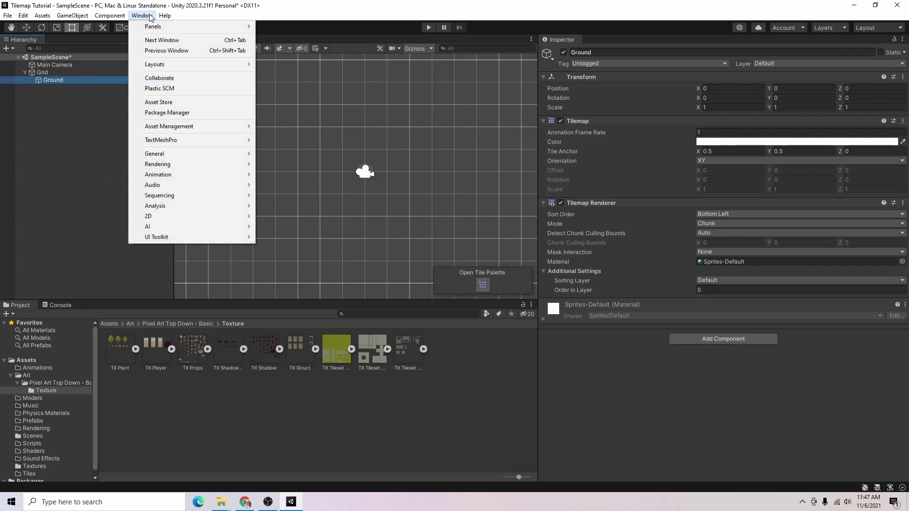
mouse_move(180, 216)
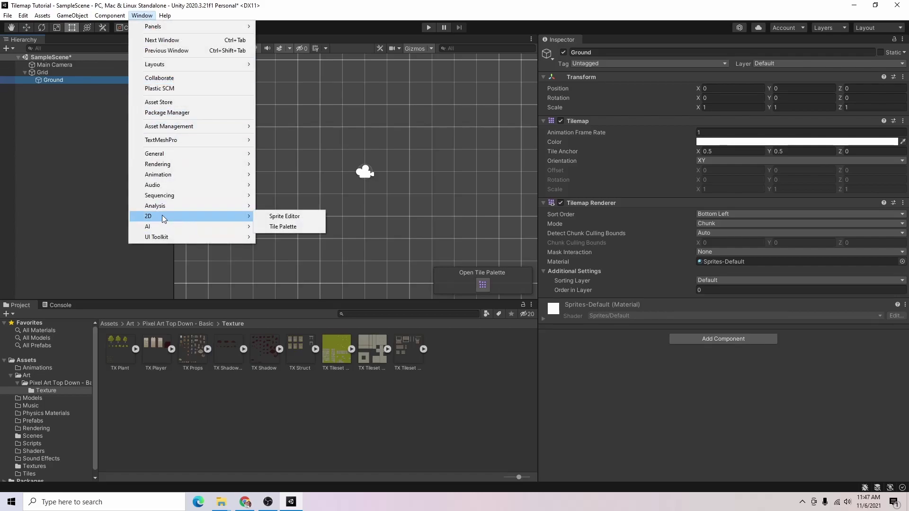
left_click(291, 227)
left_click_drag(292, 228, 111, 44)
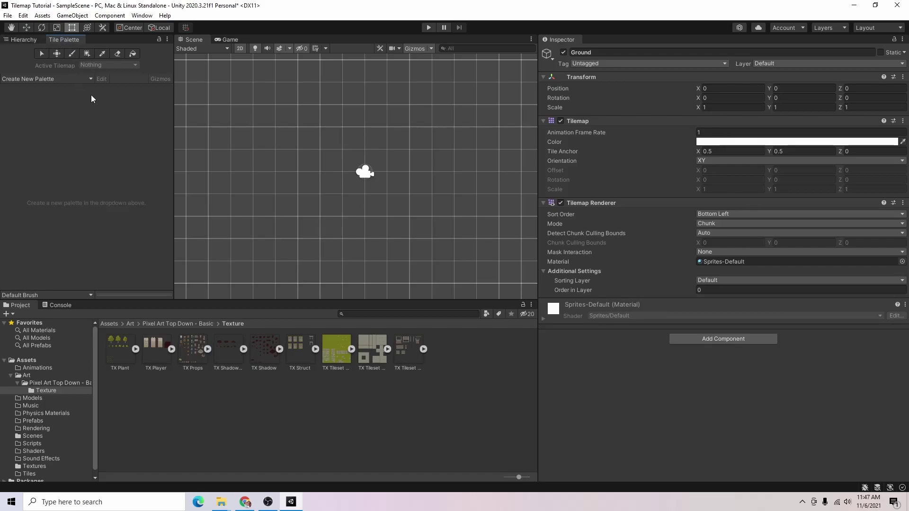
- Create a tile palette named 'Level One' and save it to the Assets/Tiles folder
left_click(72, 79)
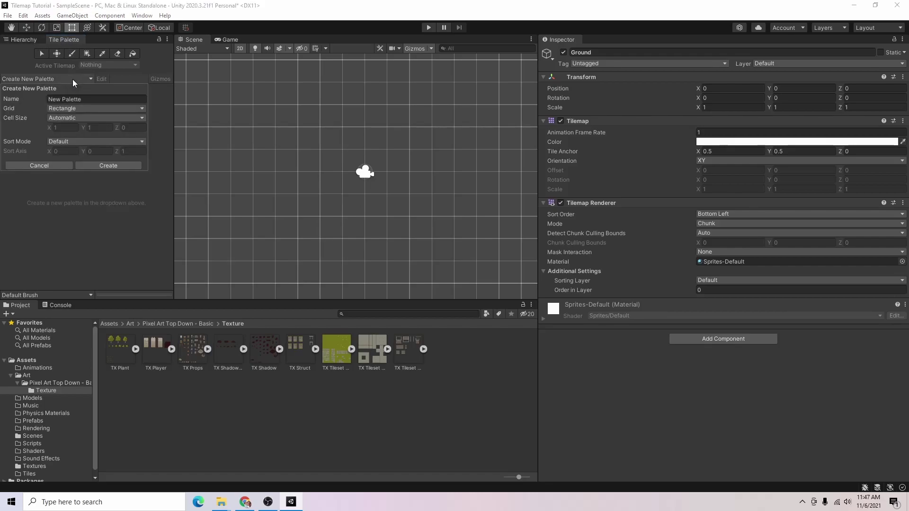
left_click(62, 99)
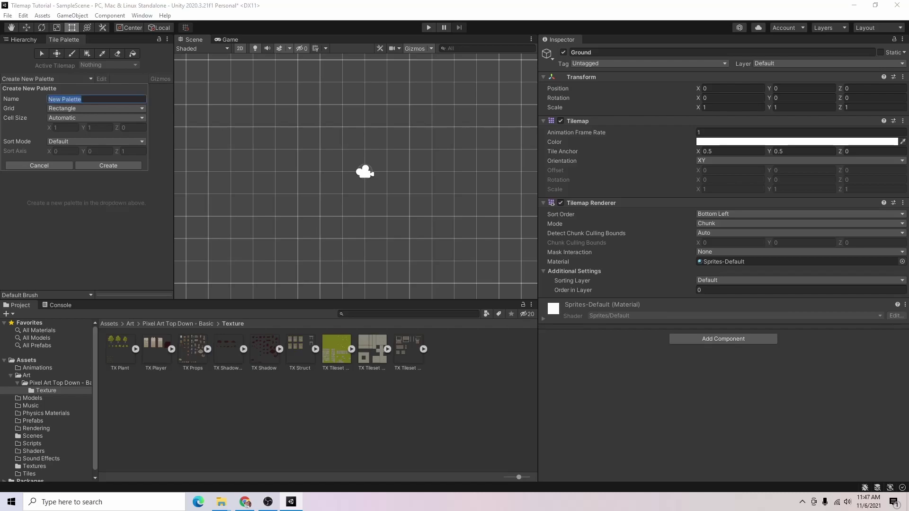
type("Level One")
left_click(126, 165)
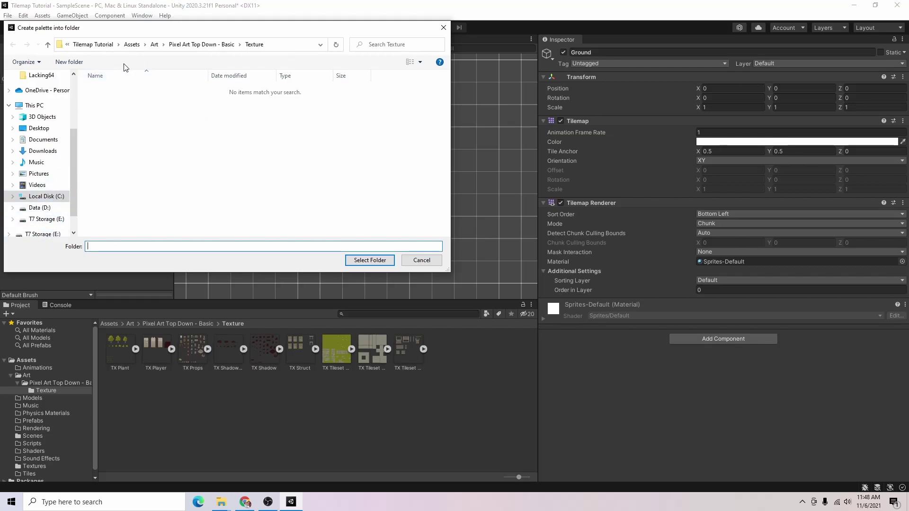
left_click(133, 44)
double_click(136, 213)
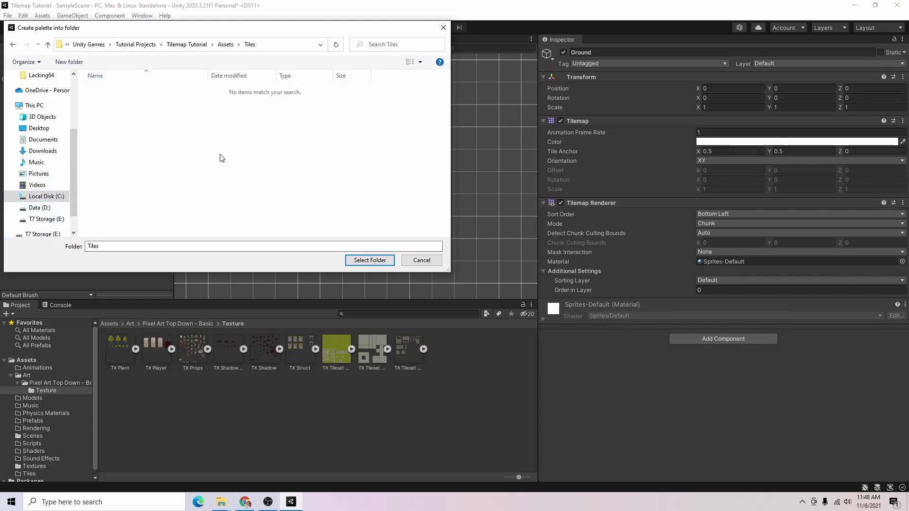
left_click(369, 260)
left_click(336, 351)
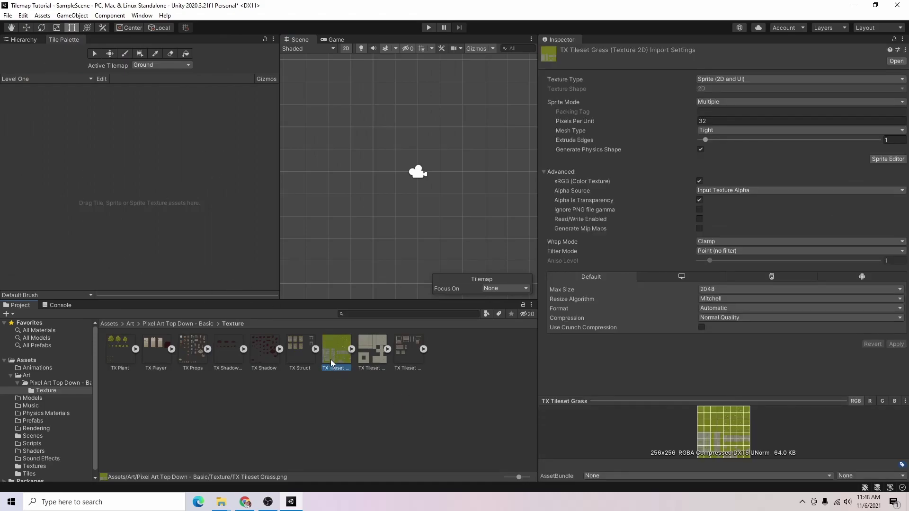
- Drag TX Tileset Grass into the Level One palette and generate its 64 tiles into Assets/Tiles
left_click_drag(342, 350, 72, 151)
left_click(212, 45)
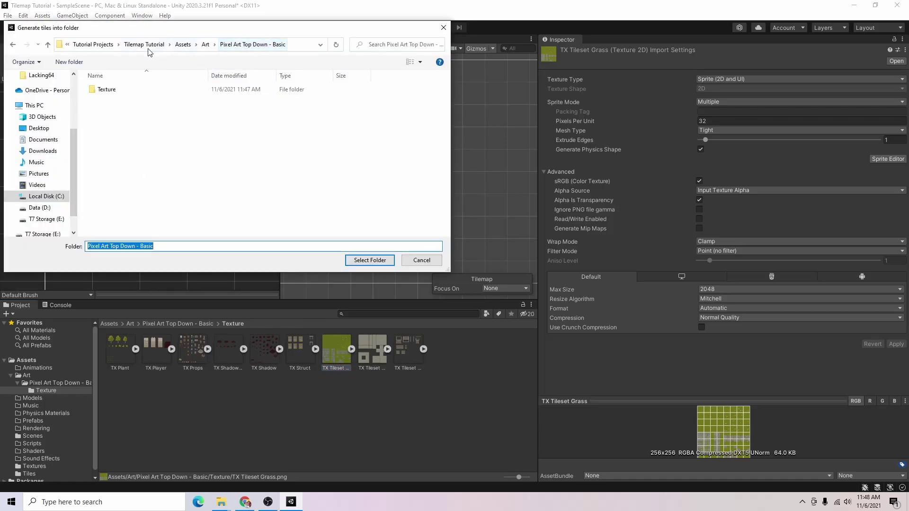
left_click(205, 44)
left_click(232, 44)
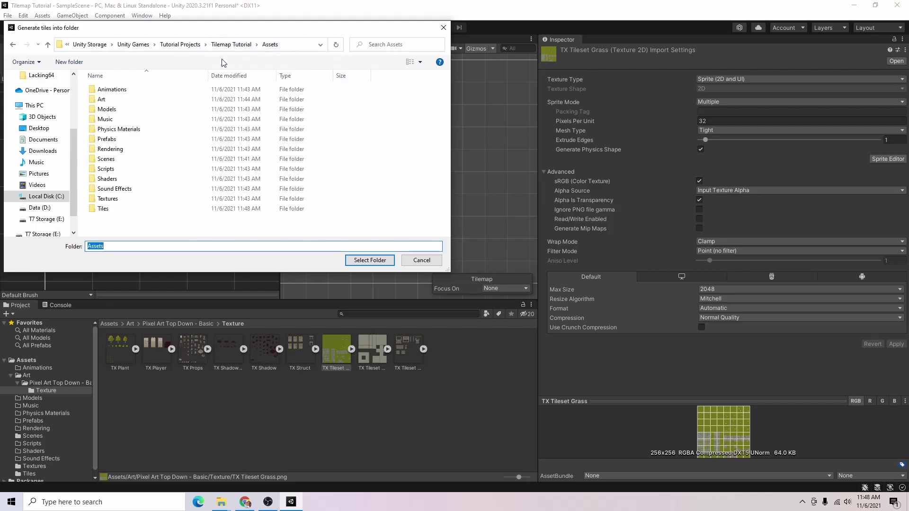
double_click(104, 208)
left_click(369, 261)
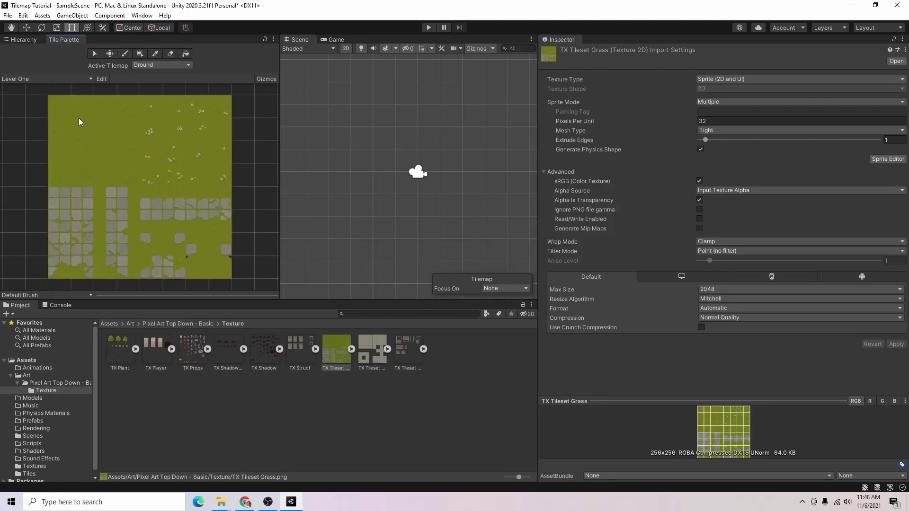
- Paint a winding two-tile-wide stone path with grass-edge tiles along its lower edge
left_click(81, 106)
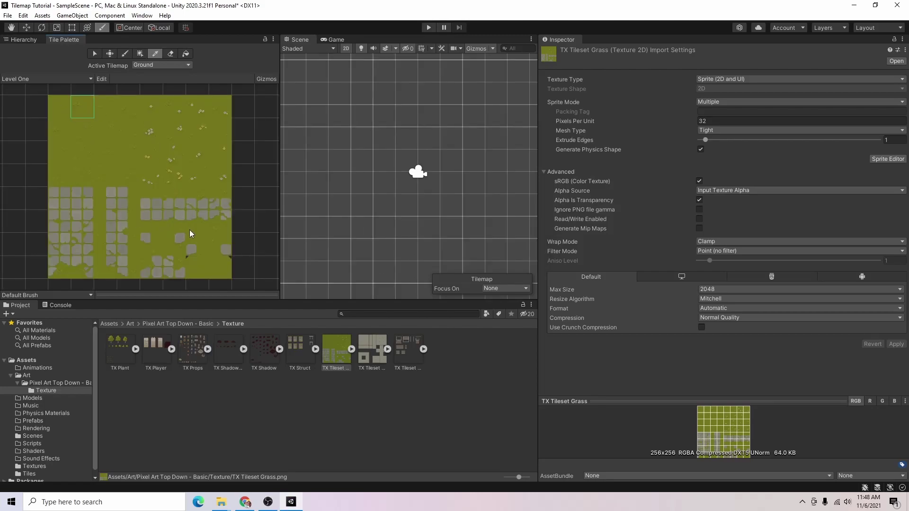
left_click(198, 216)
left_click(119, 200)
left_click(70, 200)
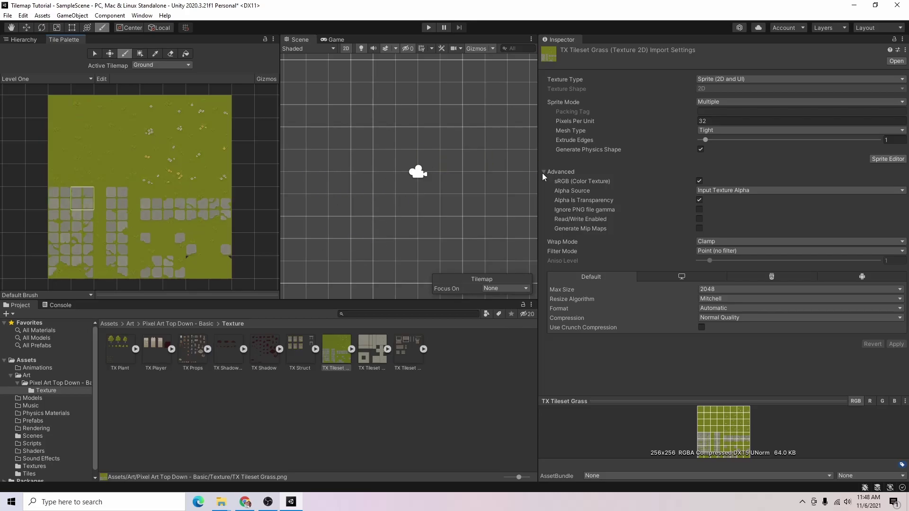
left_click_drag(539, 184, 641, 187)
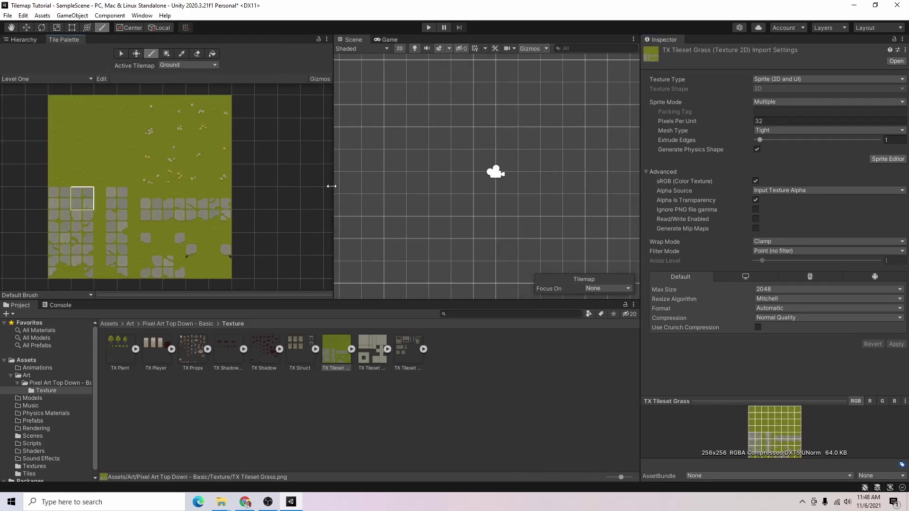
left_click_drag(334, 191, 249, 190)
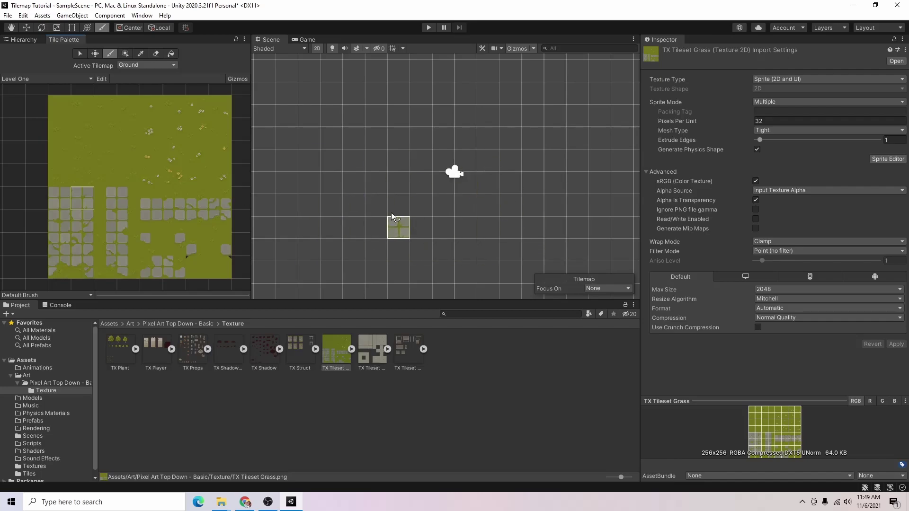
scroll(445, 211, "down", 3)
mouse_move(410, 255)
left_mouse_down()
mouse_move(464, 197)
mouse_move(556, 207)
mouse_move(558, 172)
left_mouse_up()
left_click_drag(74, 235, 90, 253)
left_click_drag(558, 223, 426, 206)
- Box-fill solid grass tiles across the frame and around the stone path
left_click(59, 106)
key("u")
left_click_drag(295, 108, 607, 108)
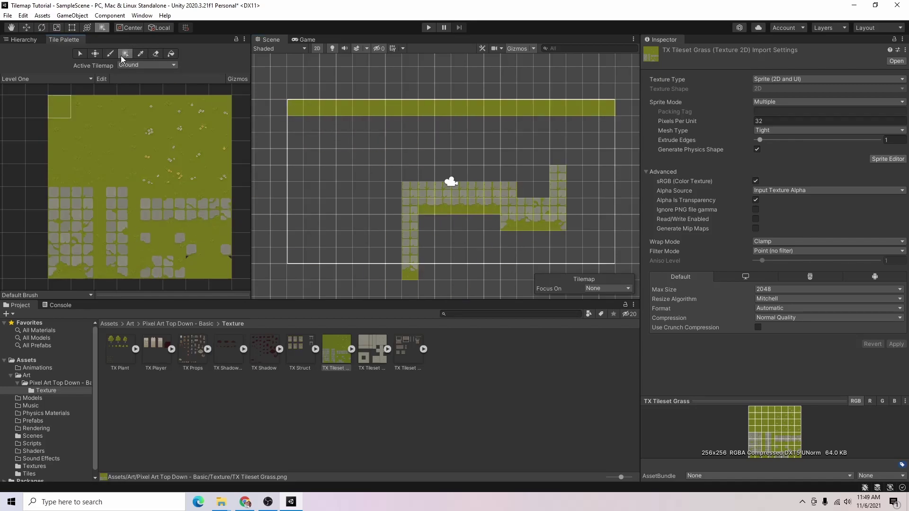
left_click_drag(294, 108, 604, 158)
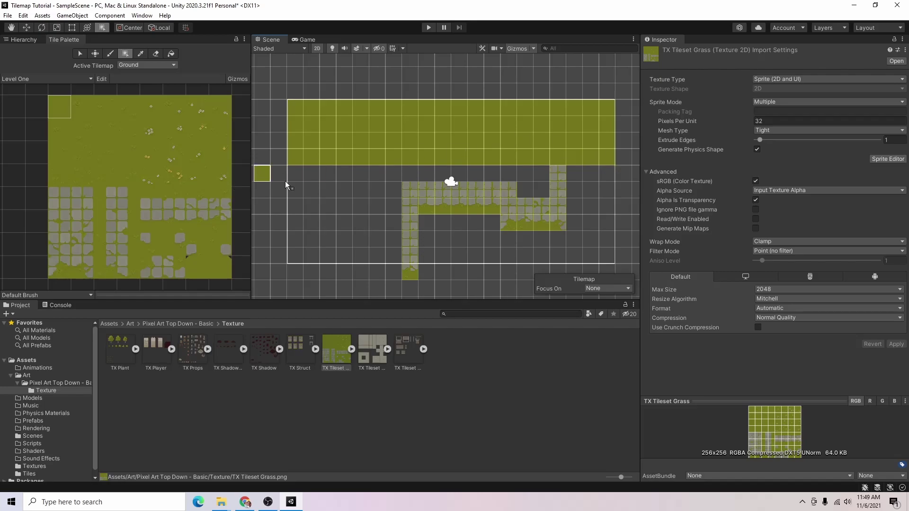
left_click_drag(306, 104, 390, 255)
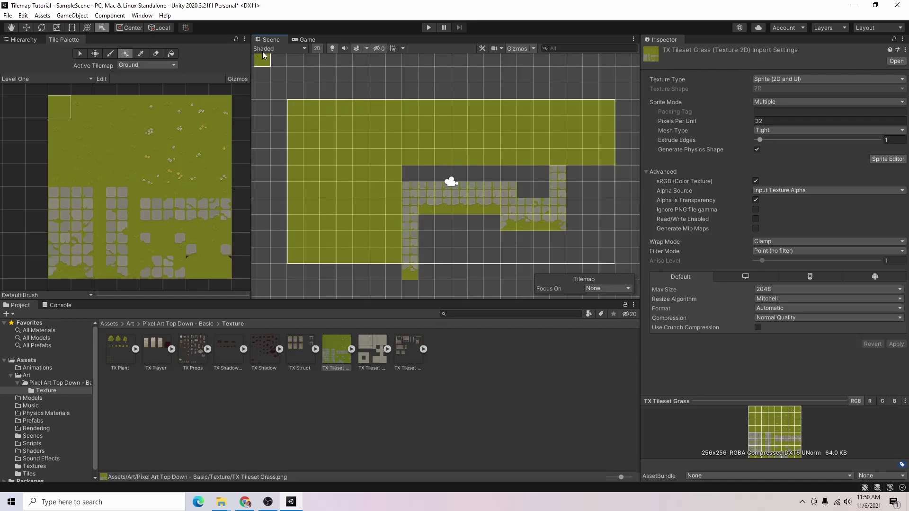
left_click_drag(424, 225, 599, 209)
left_click_drag(606, 170, 408, 199)
left_click_drag(398, 277, 624, 272)
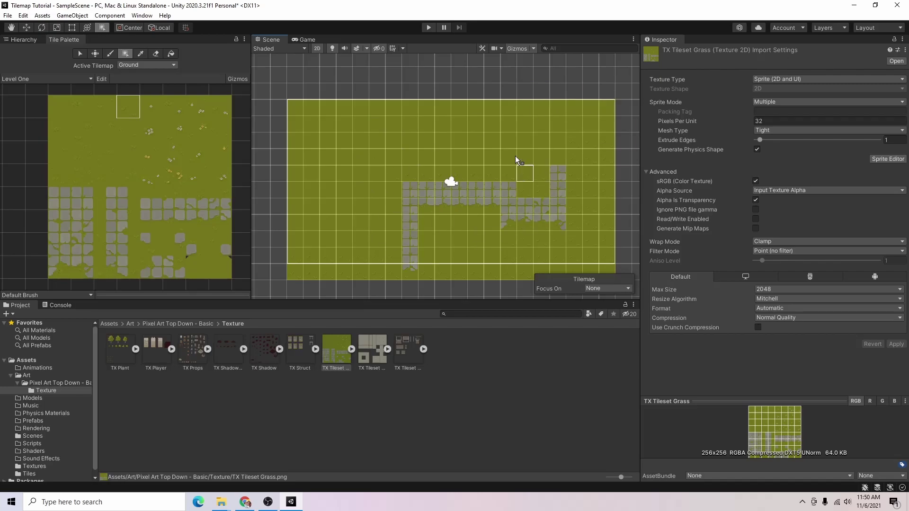
- Create a new sorting layer named Ground
left_click(153, 208)
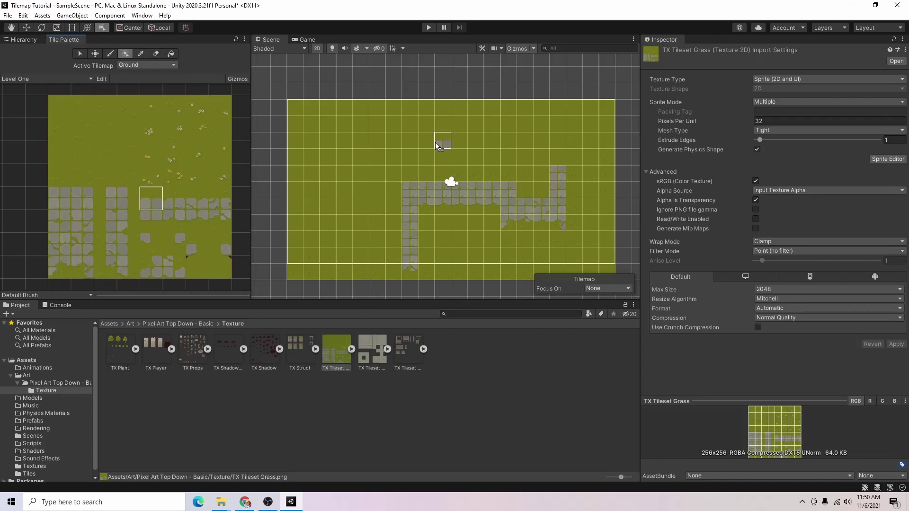
left_click(31, 41)
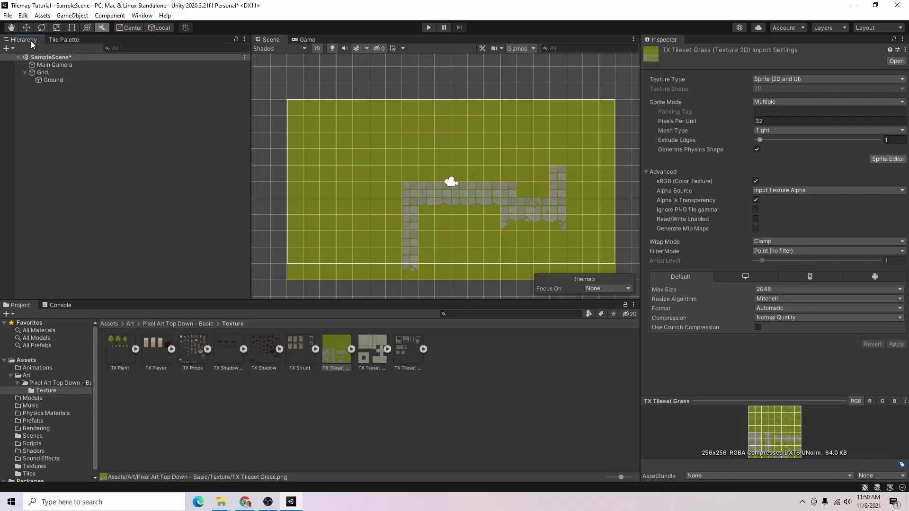
left_click(62, 81)
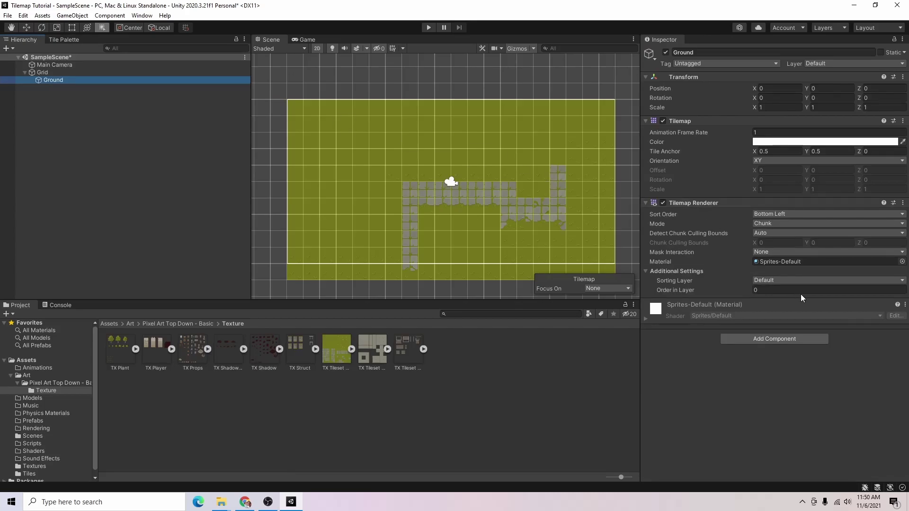
left_click(775, 280)
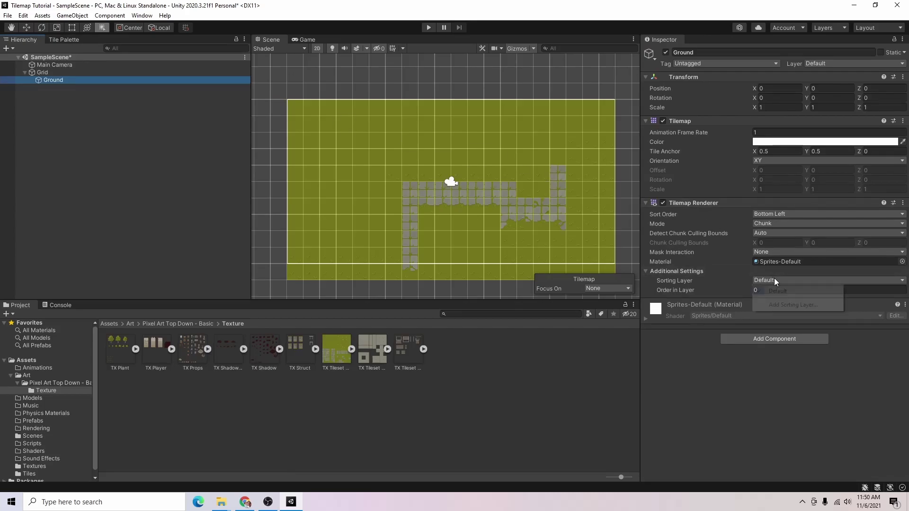
left_click(788, 304)
left_click(883, 105)
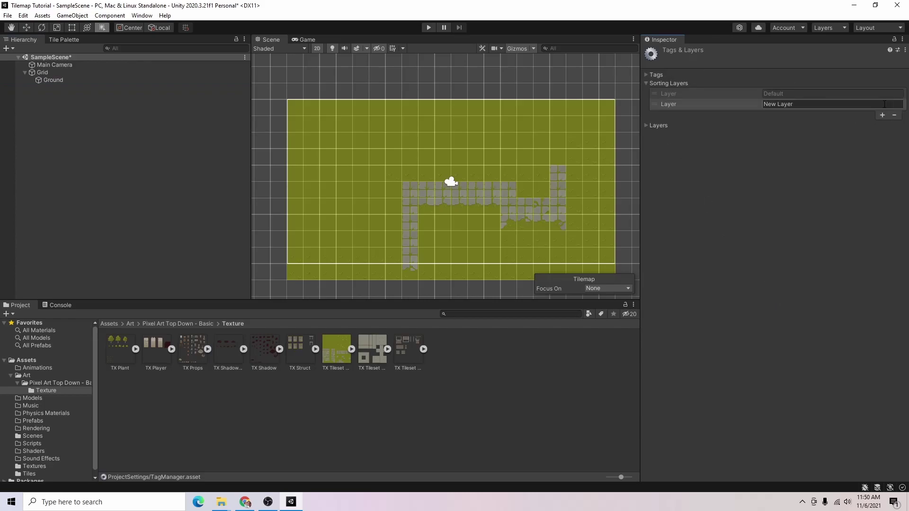
left_click(821, 104)
type("Ground")
- Assign the Ground tilemap's renderer to the Ground sorting layer
left_click(51, 80)
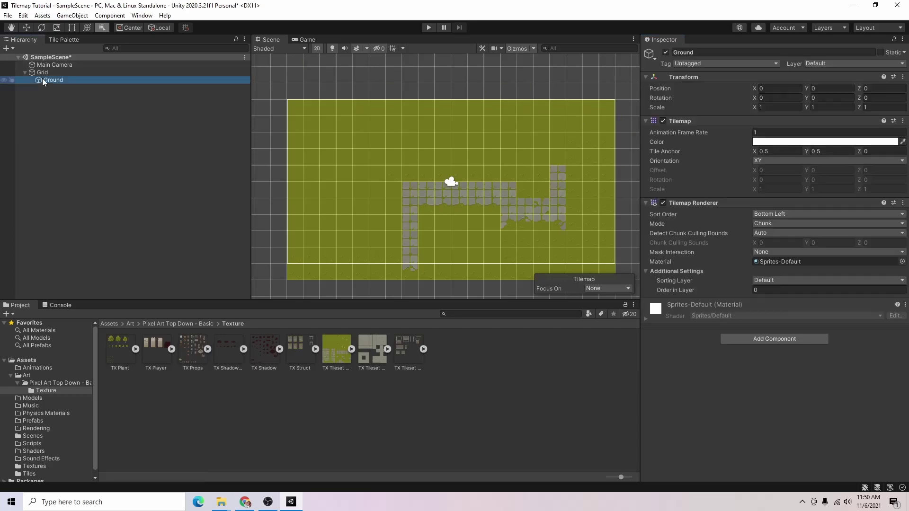
left_click(799, 281)
left_click(772, 303)
left_click(182, 150)
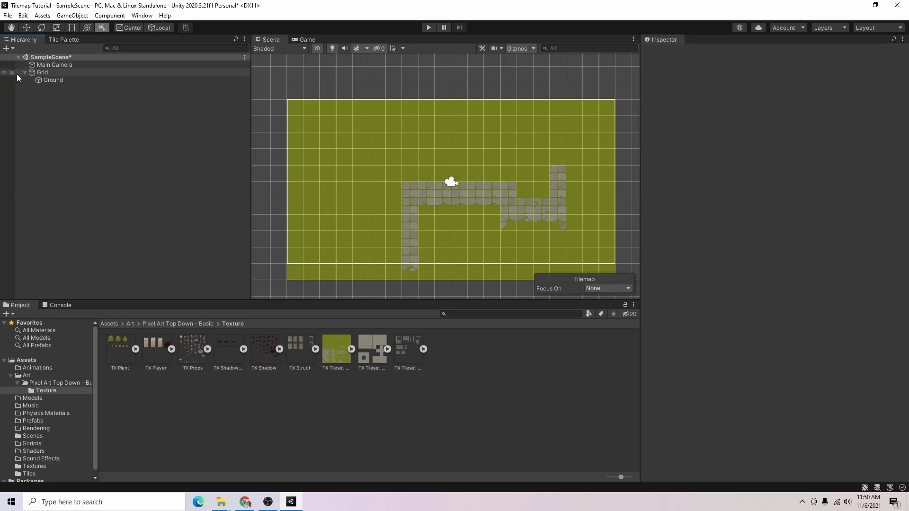
- Create a rectangular tilemap under Grid and name it Trees
right_click(31, 73)
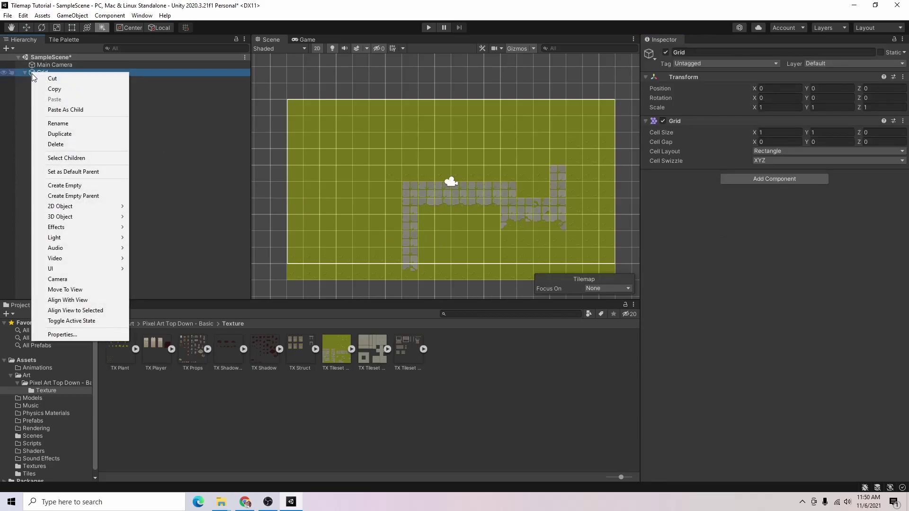
left_click(182, 123)
right_click(46, 75)
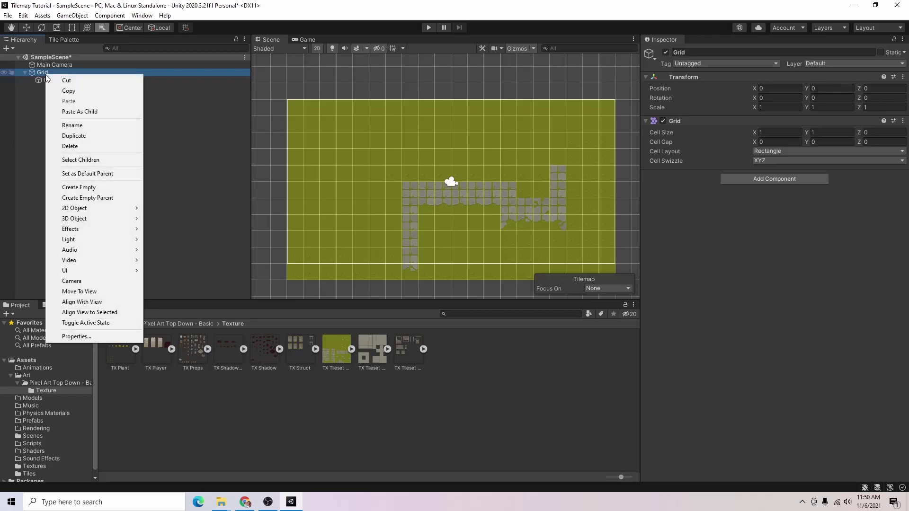
mouse_move(105, 211)
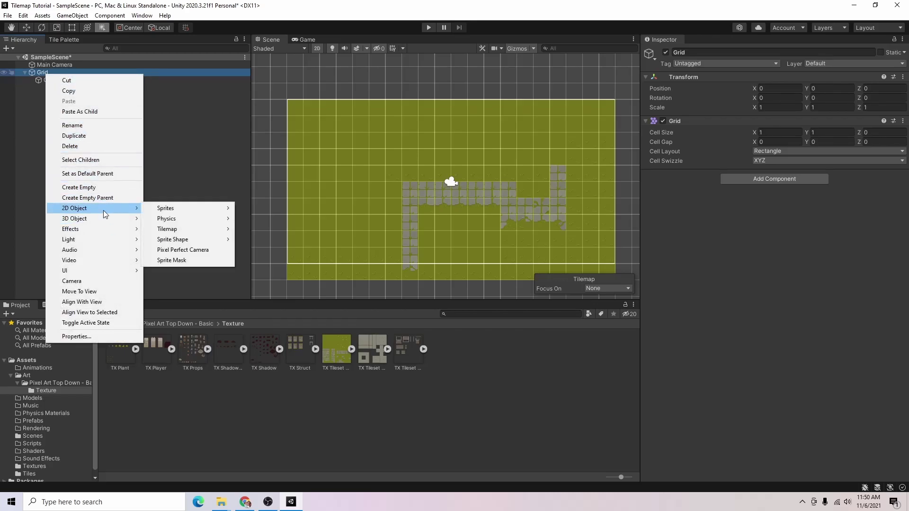
mouse_move(170, 229)
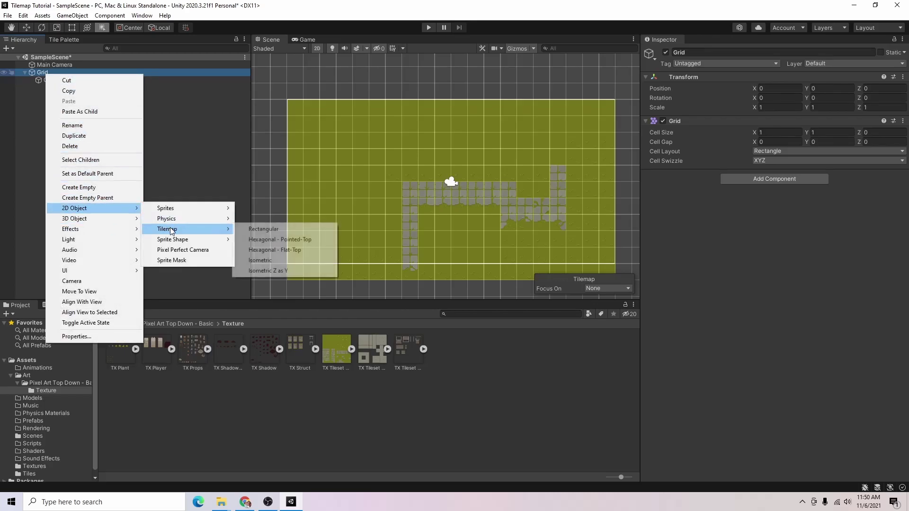
left_click(281, 231)
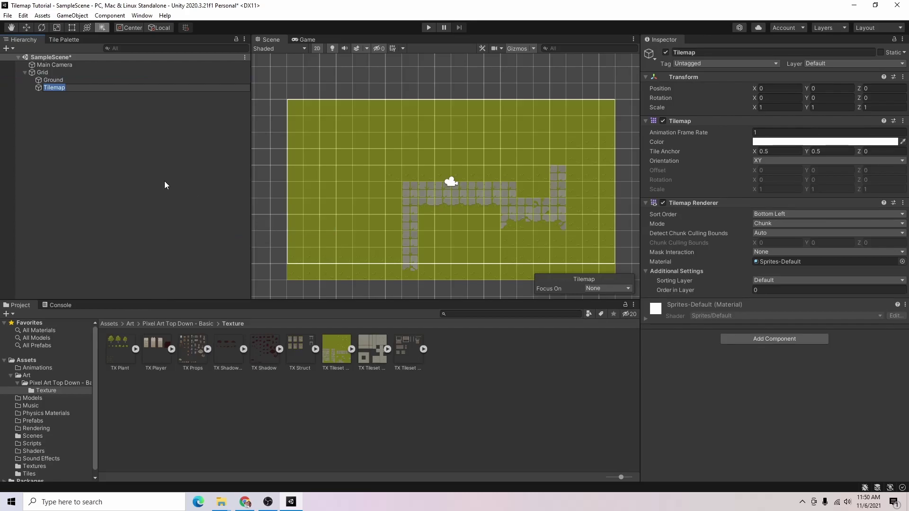
type("Trees")
key("Return")
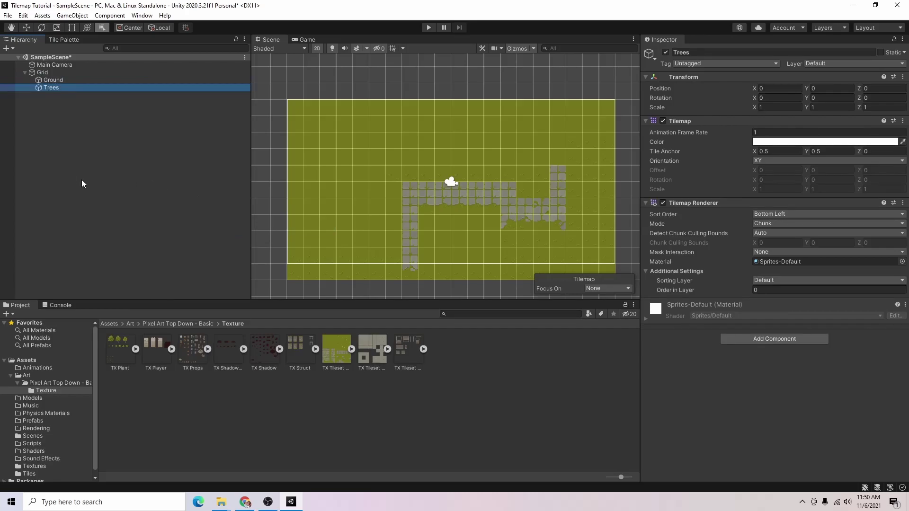
left_click(169, 152)
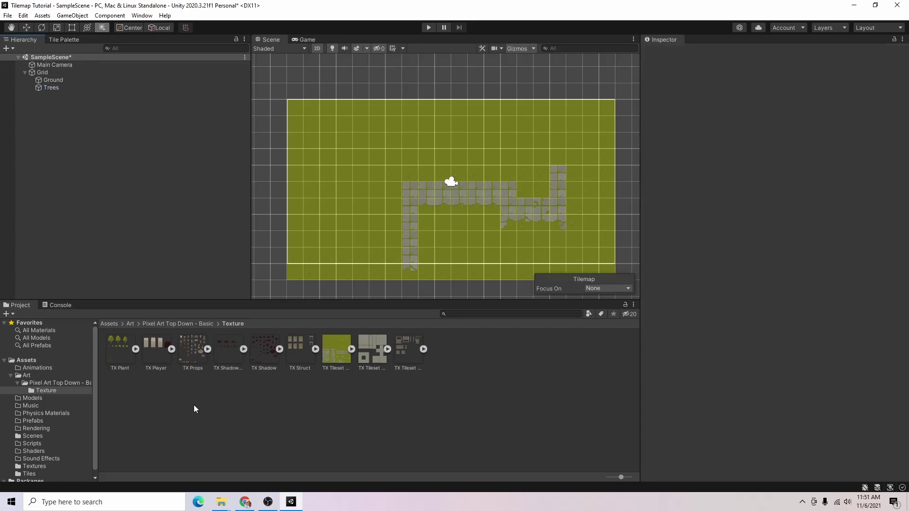
- Set TX Plant to Multiple sprite mode with Point (no filter), apply, and open Sprite Editor
left_click(113, 355)
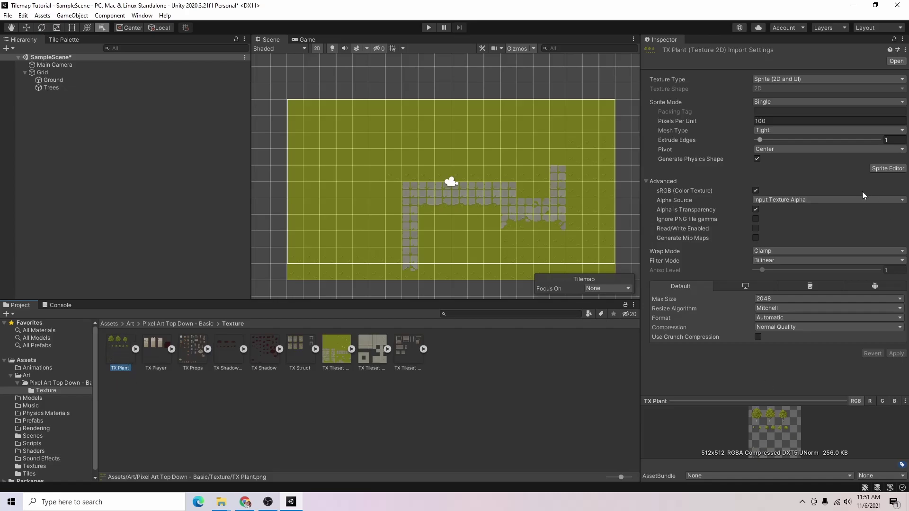
left_click(804, 102)
left_click(784, 122)
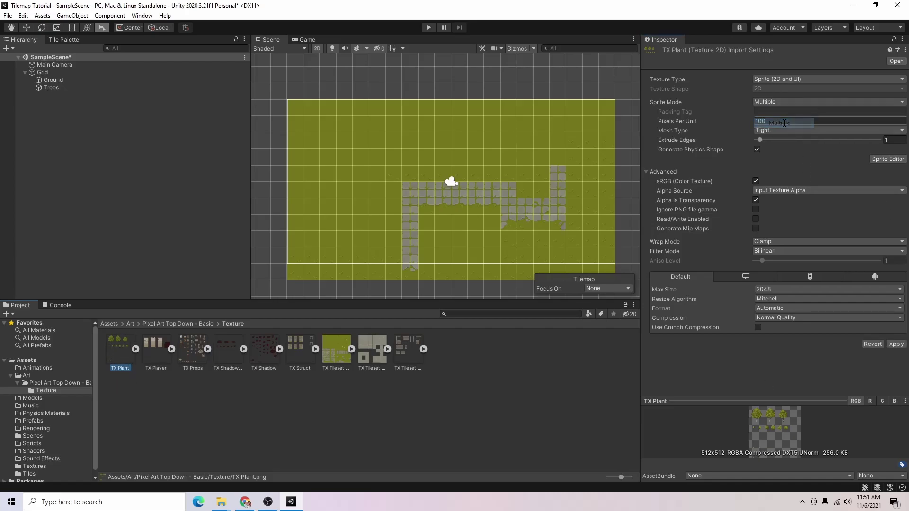
left_click(769, 252)
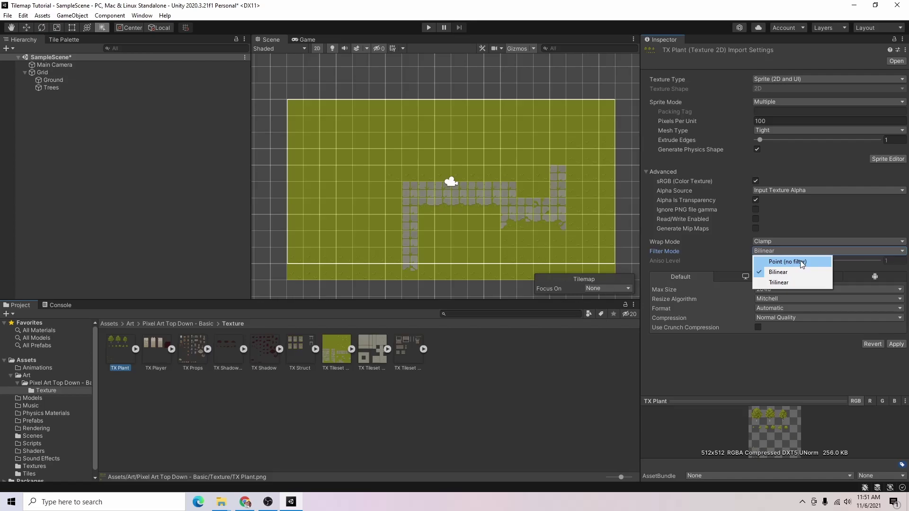
left_click(801, 262)
left_click(896, 344)
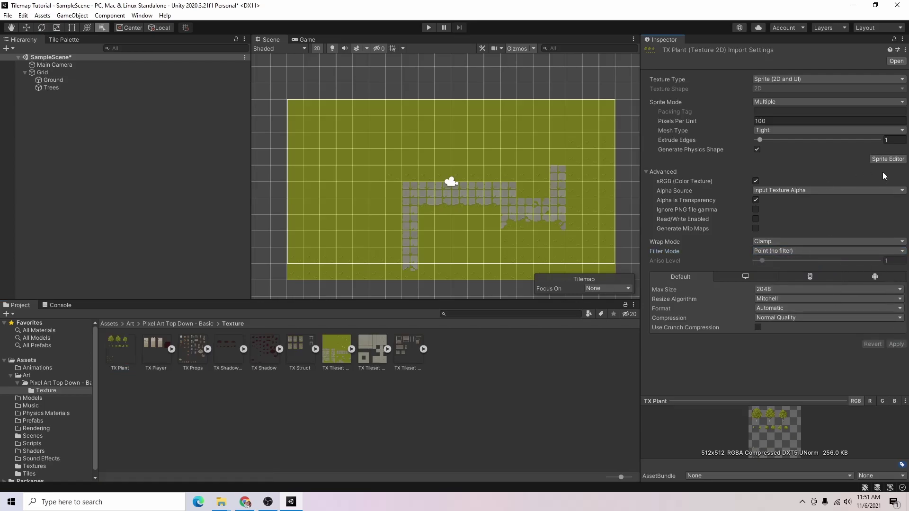
left_click(887, 159)
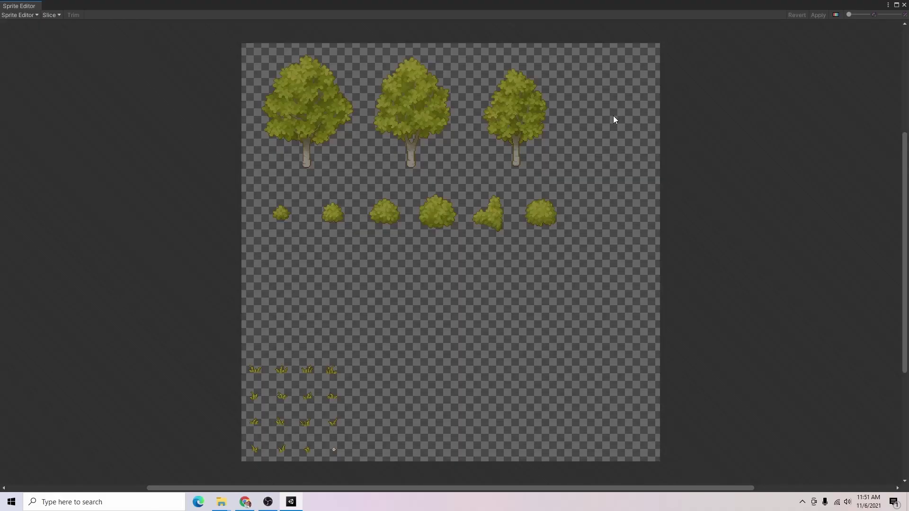
- Slice TX Plant with Type Automatic and Pivot Bottom
left_click(51, 16)
left_click(121, 25)
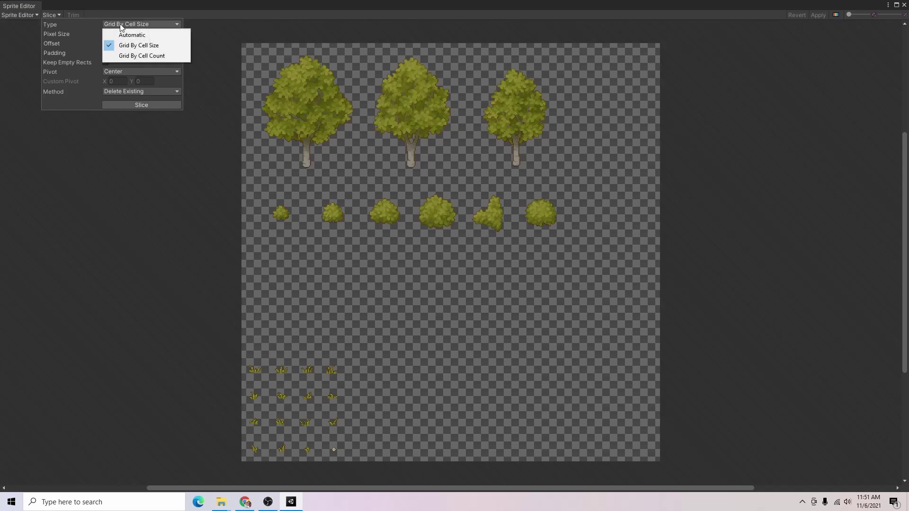
left_click(129, 38)
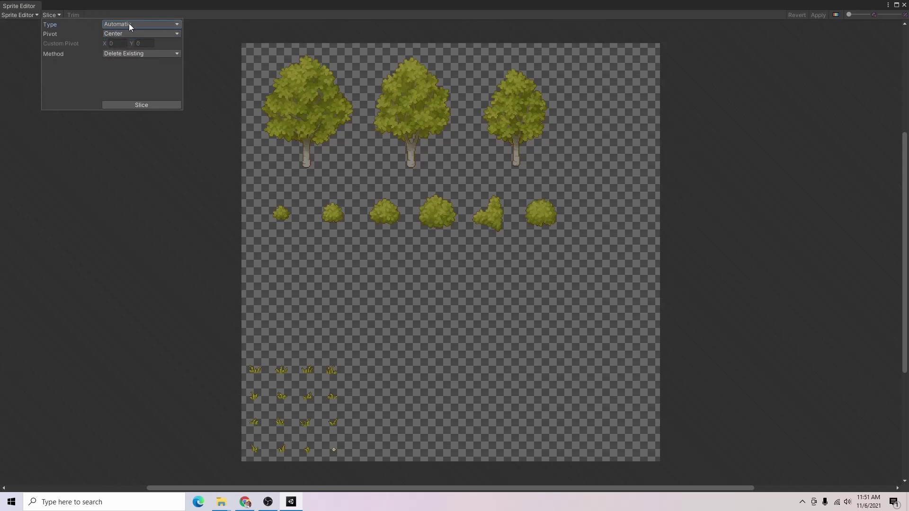
left_click(124, 34)
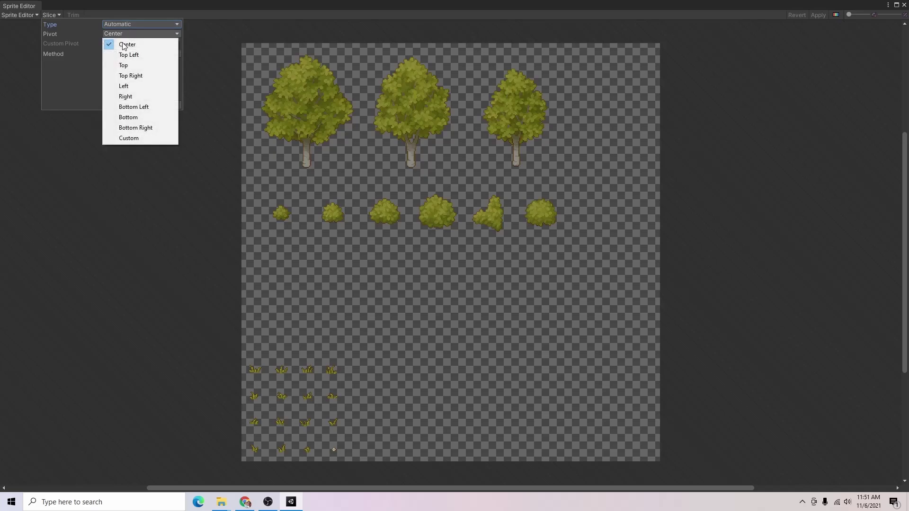
left_click(147, 121)
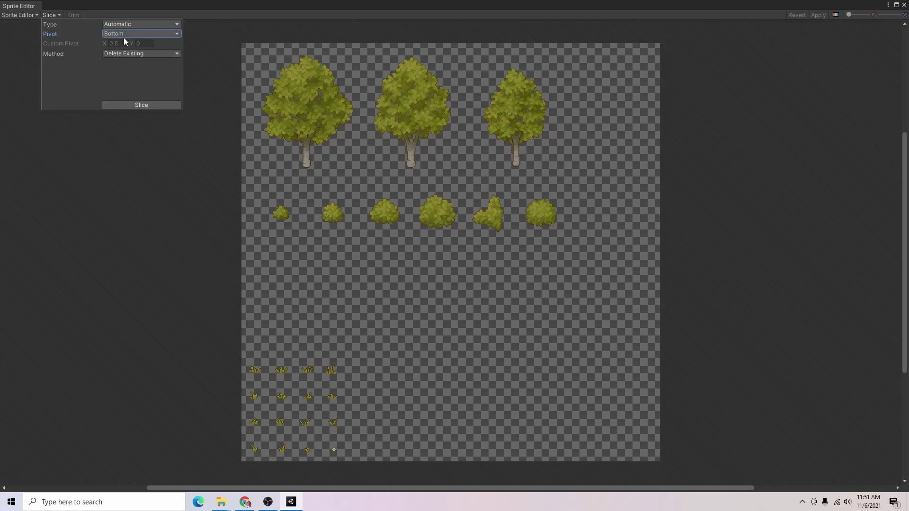
left_click(161, 105)
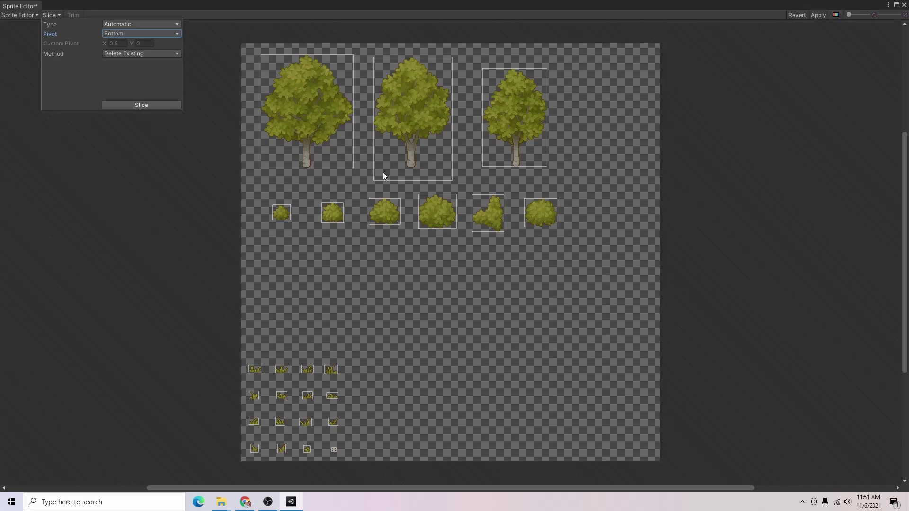
- Check the first tree sprite, re-slice with bottom pivots, and apply the slices
left_click(297, 129)
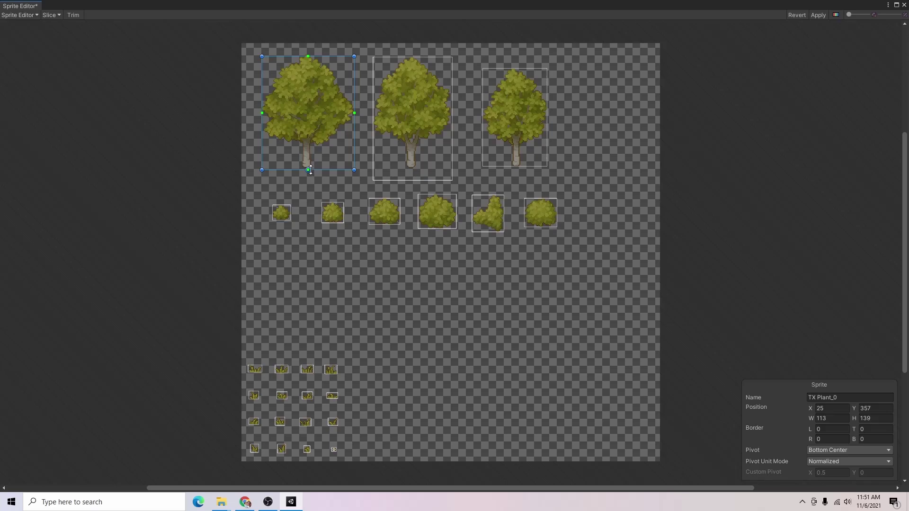
left_click(50, 14)
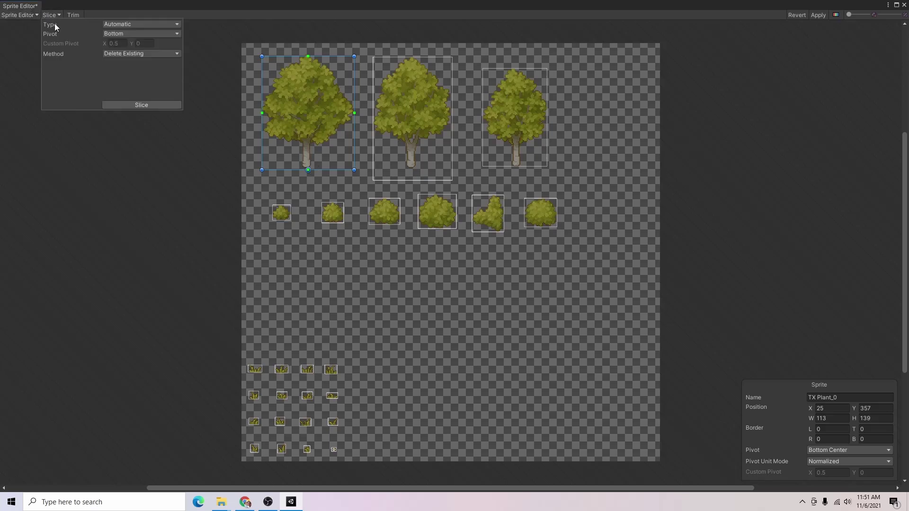
left_click(140, 105)
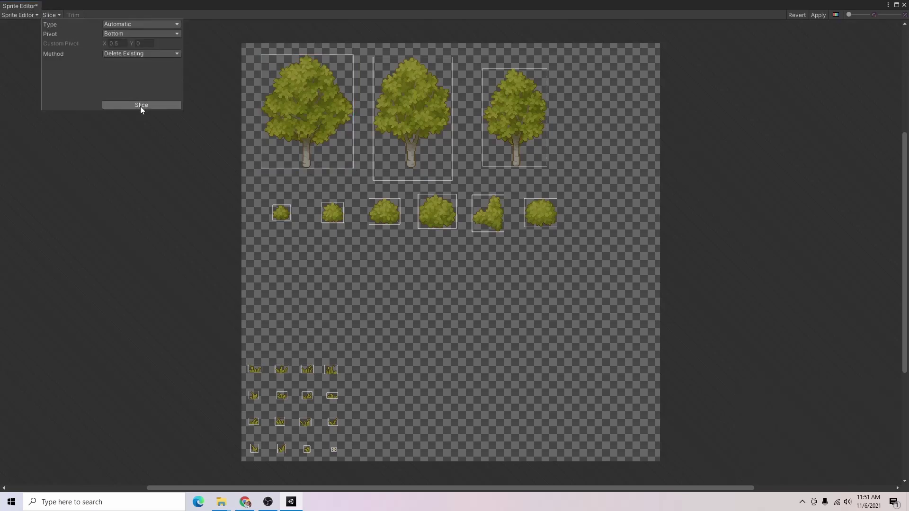
left_click(822, 17)
left_click(822, 15)
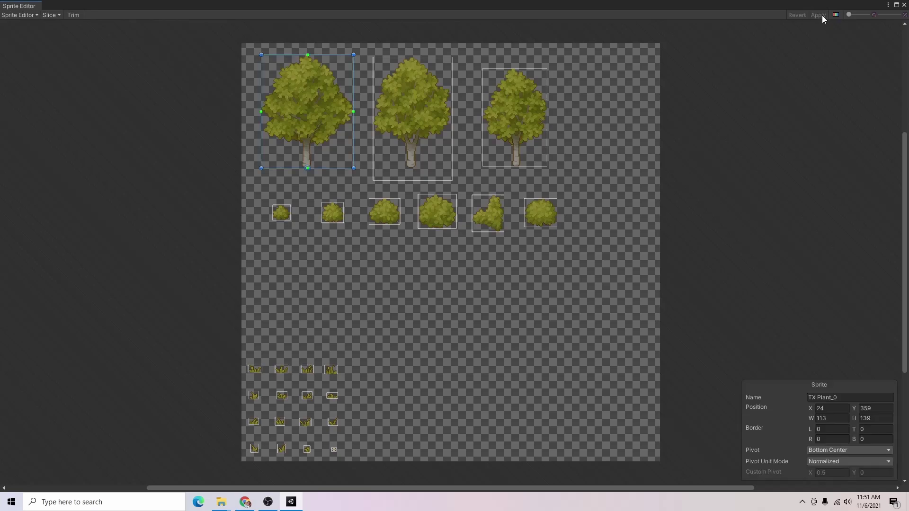
- Set TX Plant's Pixels Per Unit to 32 and apply
left_click(904, 5)
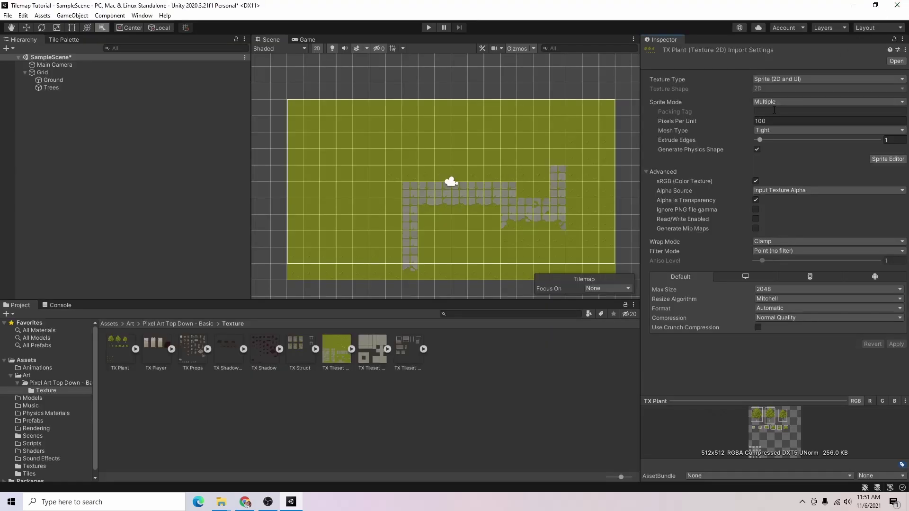
left_click(674, 119)
type("32")
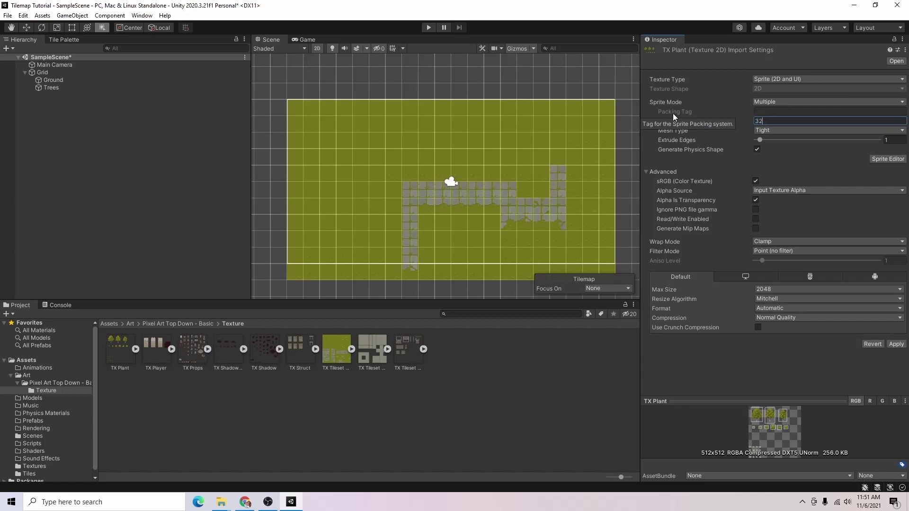
left_click(896, 343)
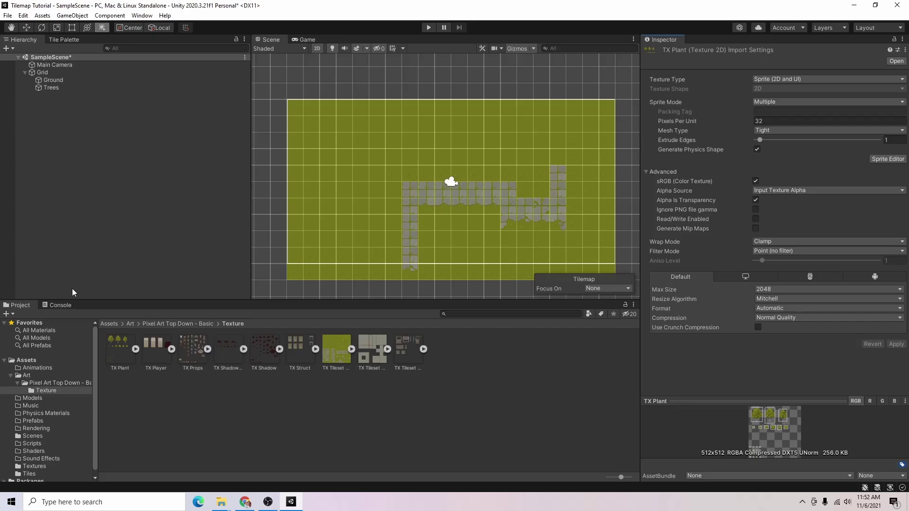
- Make free space in the tile palette and drop TX Plant onto it
left_click(59, 40)
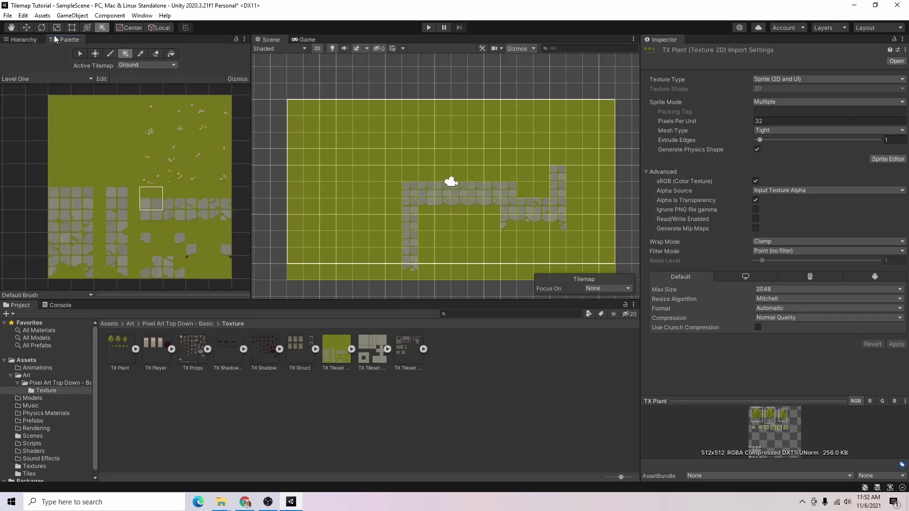
middle_click_drag(118, 167, 184, 143)
scroll(173, 148, "down", 3)
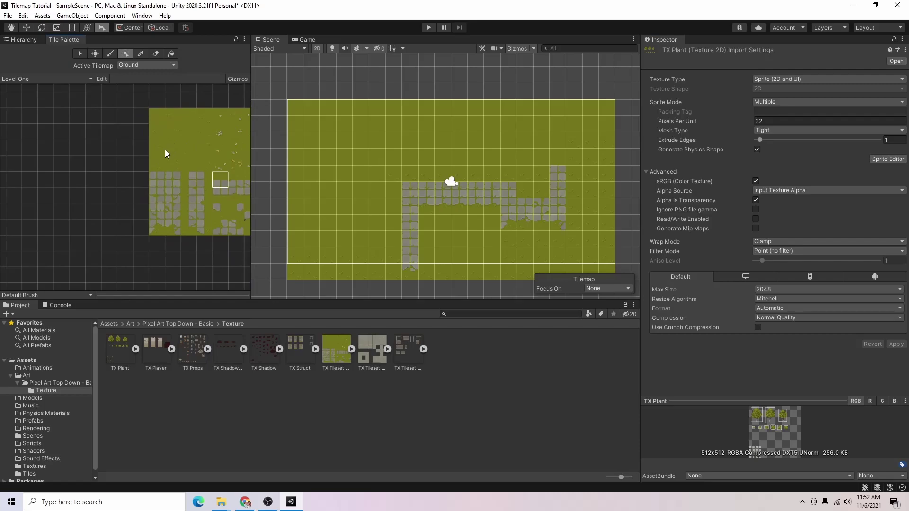
middle_click_drag(136, 160, 171, 172)
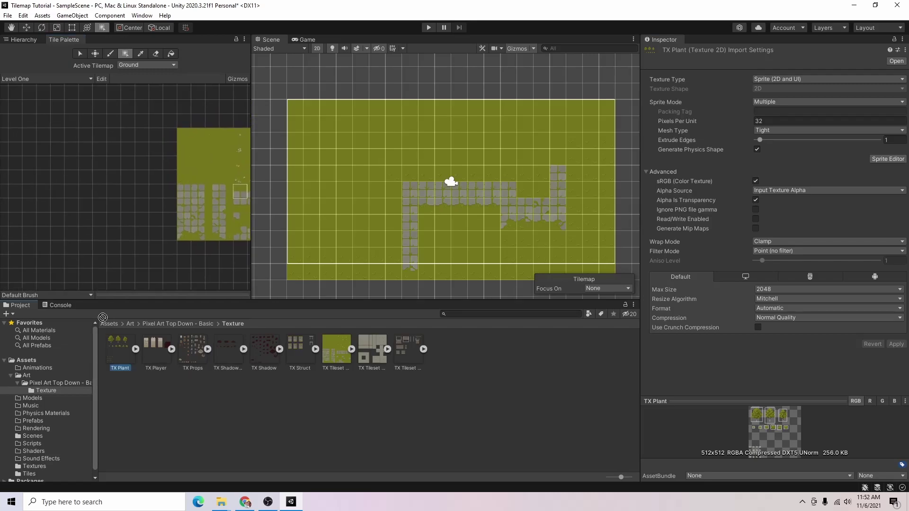
left_click_drag(110, 130, 111, 129)
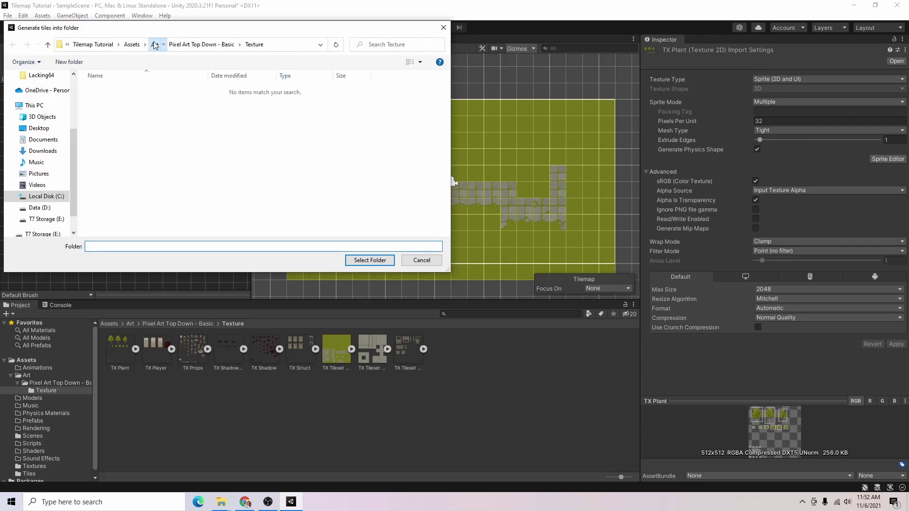
- Generate the plant tiles into the Assets/Tiles folder
left_click(156, 43)
left_click(232, 45)
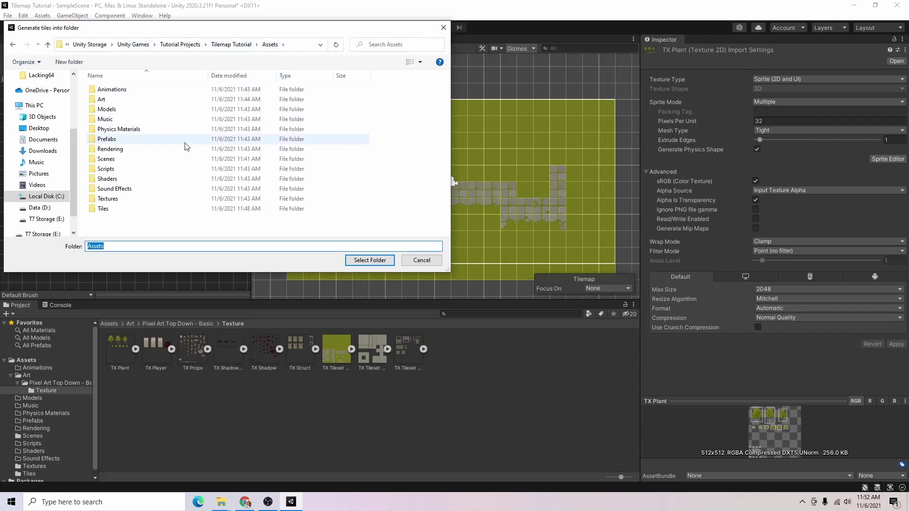
double_click(136, 209)
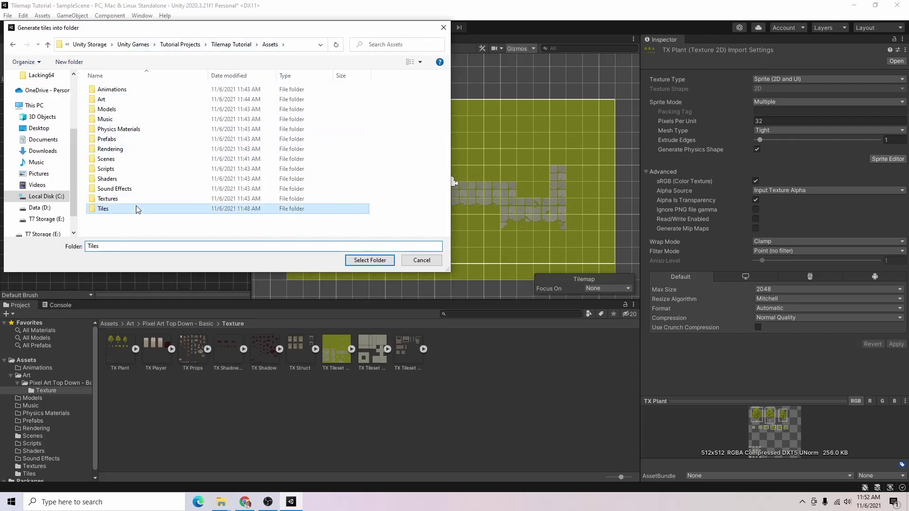
left_click(359, 260)
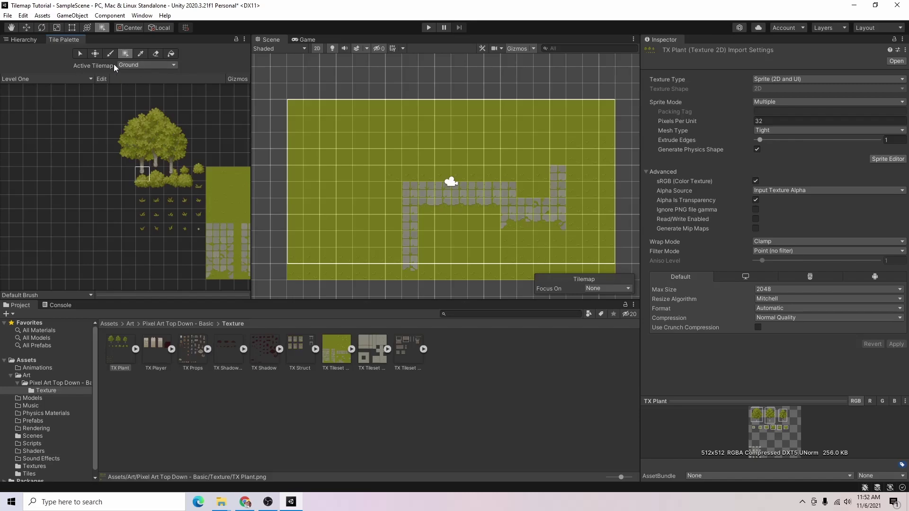
- Make Trees the active tilemap and move the Ground sorting layer above Default
left_click(140, 64)
left_click(140, 74)
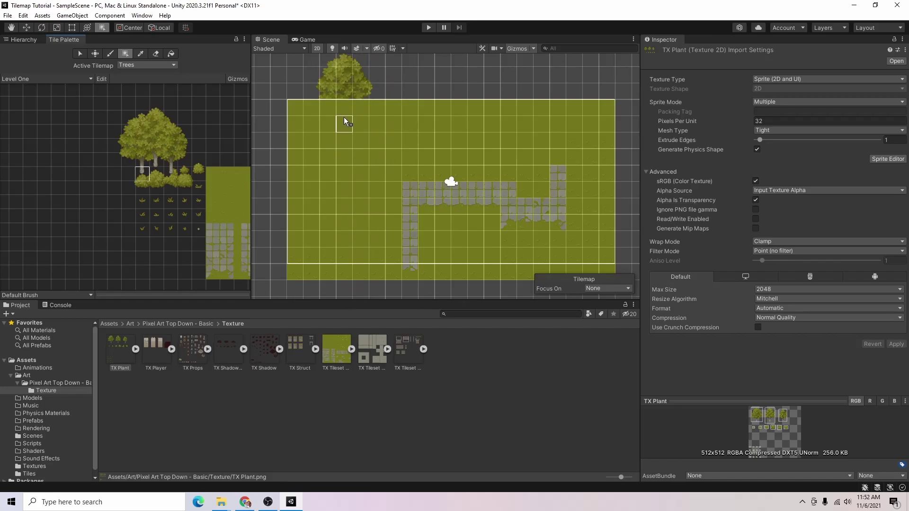
left_click(25, 39)
left_click(54, 80)
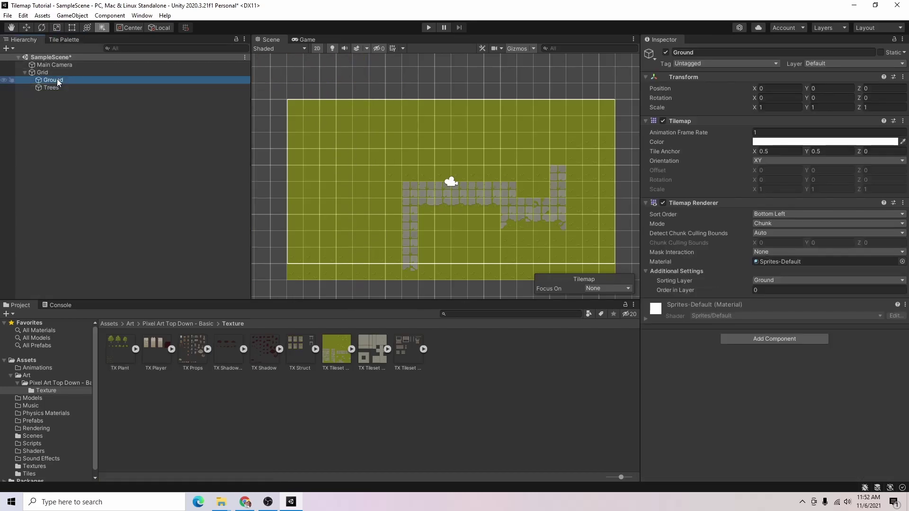
left_click(796, 280)
left_click(792, 316)
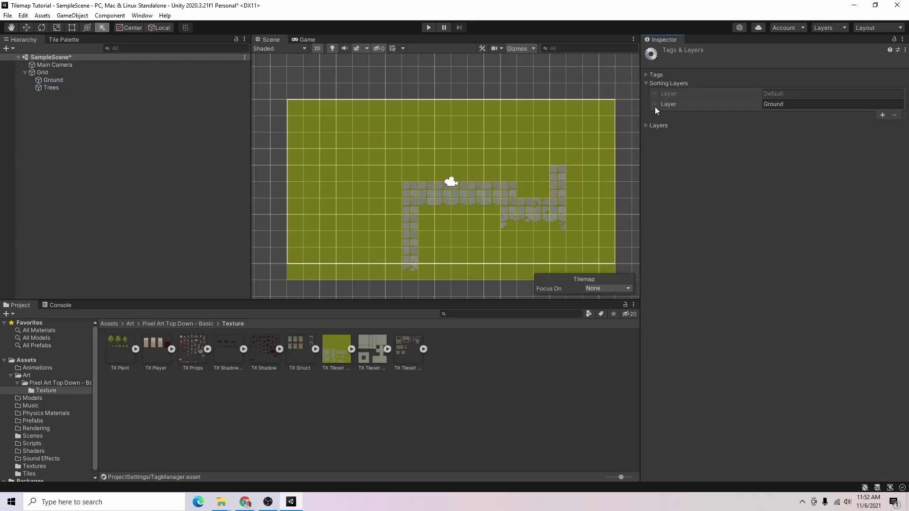
left_click_drag(655, 106, 655, 87)
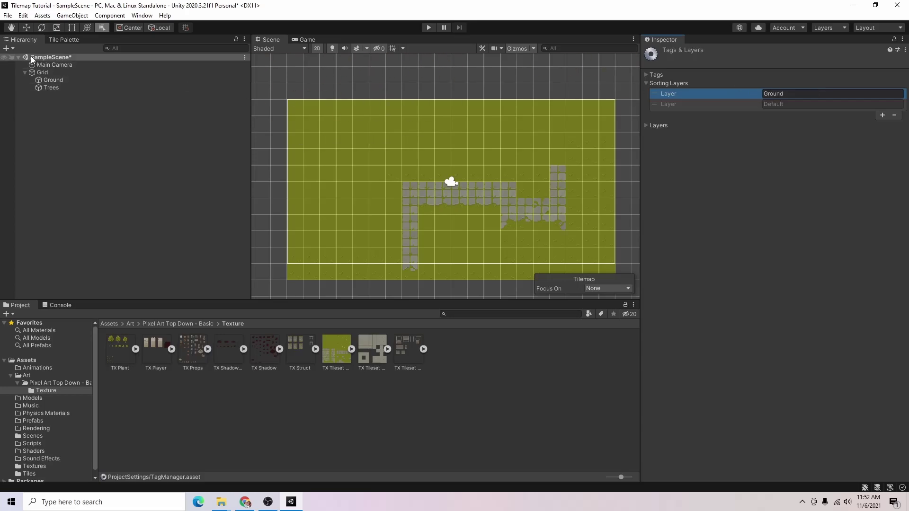
- Select the Trees tilemap, paint a row of trees across the top, then undo it
left_click(71, 88)
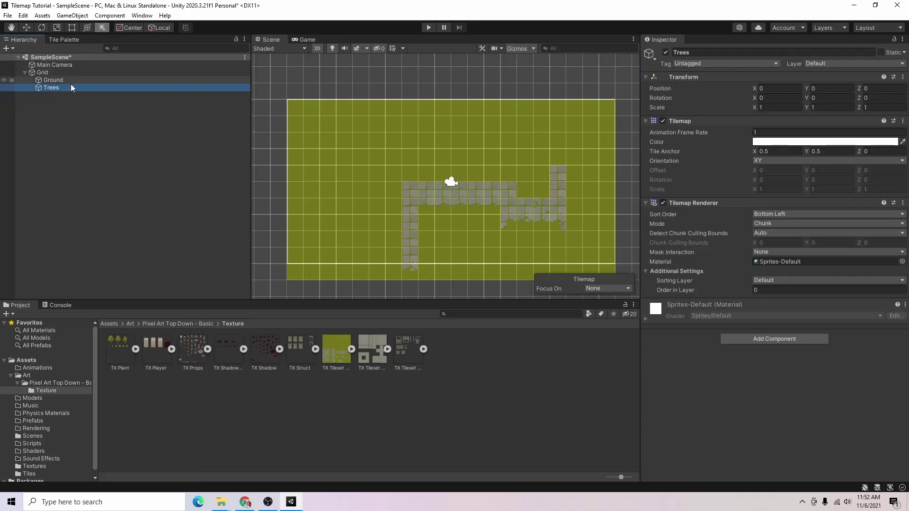
left_click(65, 40)
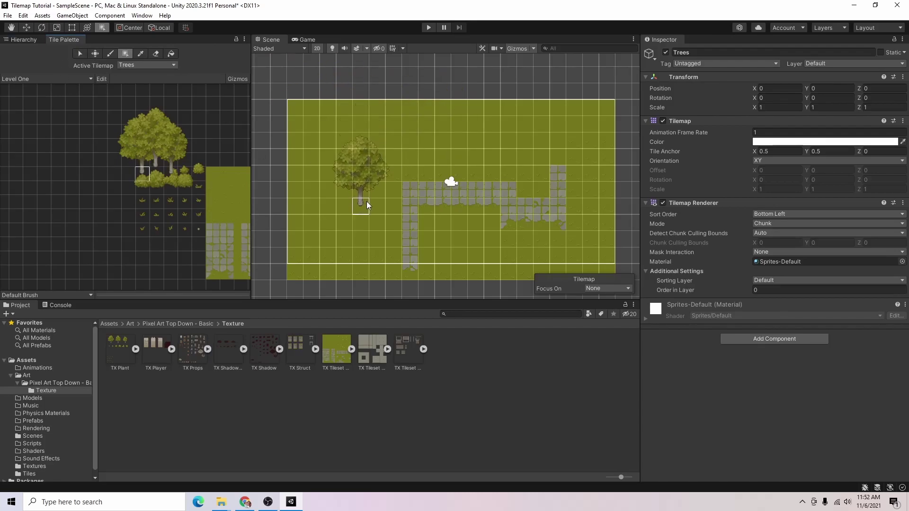
left_click(301, 121)
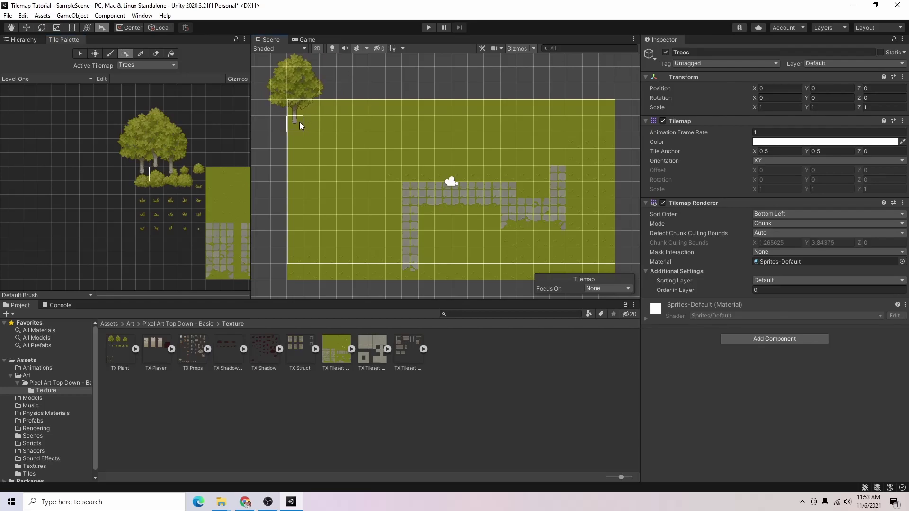
left_click_drag(299, 121, 607, 129)
key("ctrl+z")
- Place individual trees along the top edge and left side, correcting one misplaced tree
left_click(347, 127)
left_click(414, 126)
left_click(308, 208)
left_click(415, 155)
left_click(345, 208)
left_click(308, 160)
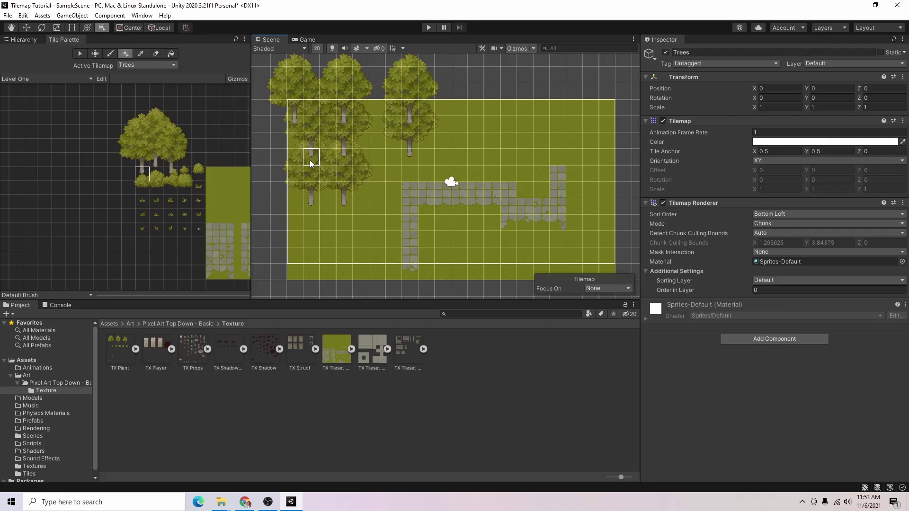
left_click(294, 257)
key("ctrl+z")
left_click(315, 253)
left_click(350, 245)
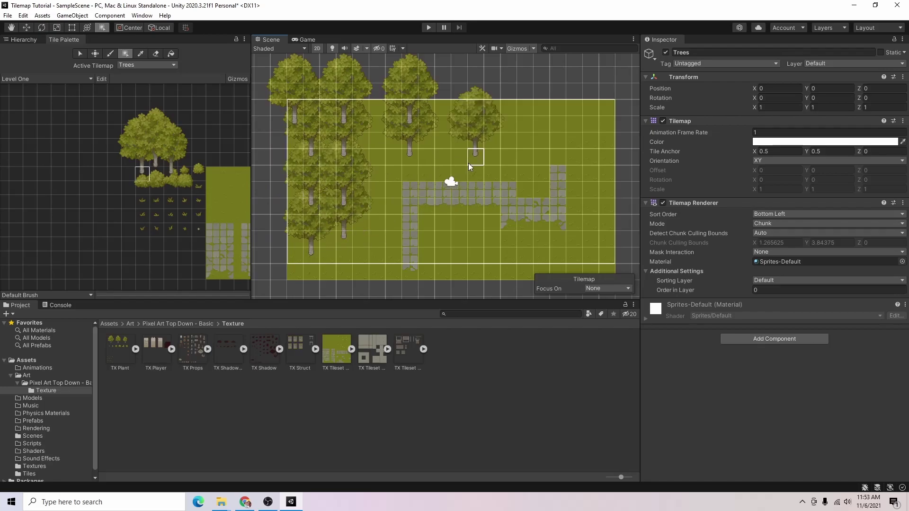
left_click(378, 167)
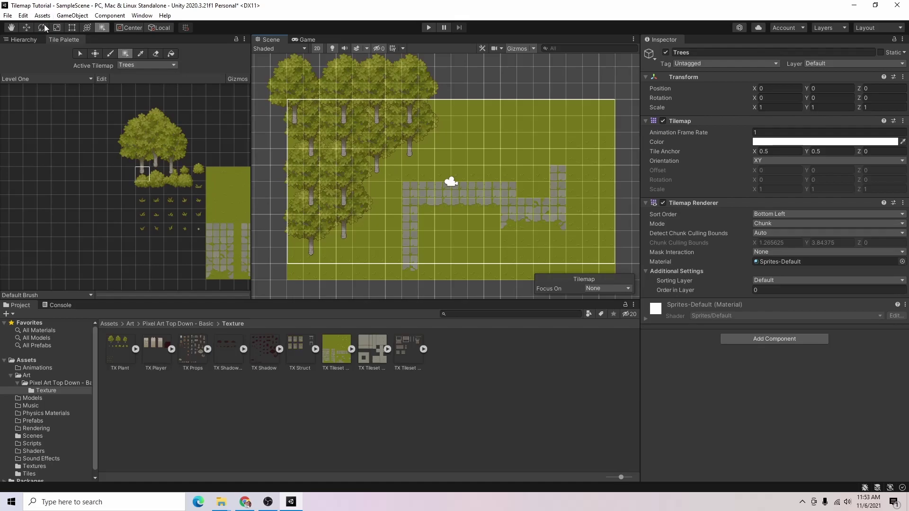
- Set the Trees tilemap's Tilemap Renderer Mode to Individual
left_click(25, 37)
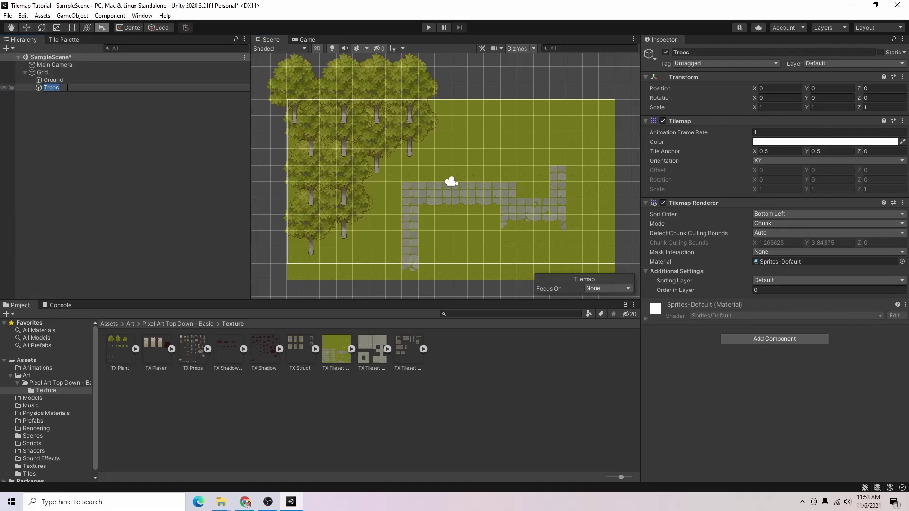
left_click(507, 171)
left_click(52, 88)
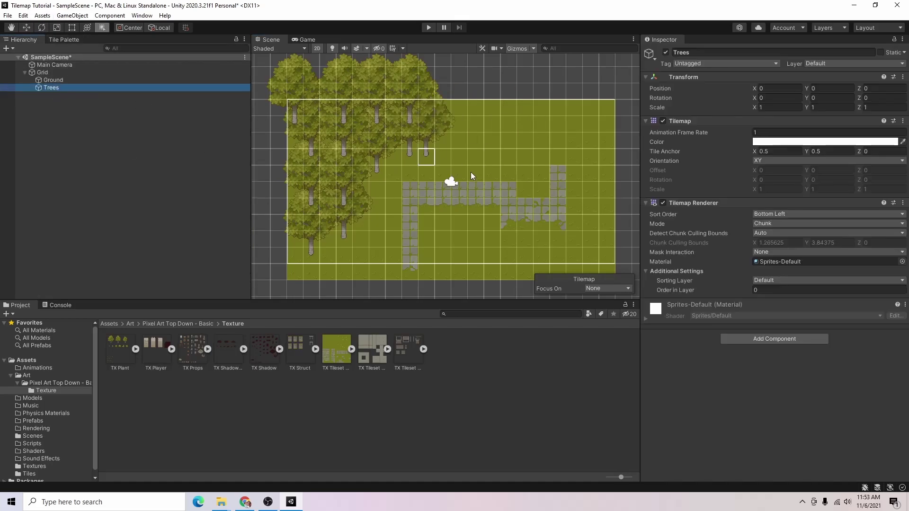
left_click(766, 223)
left_click(783, 246)
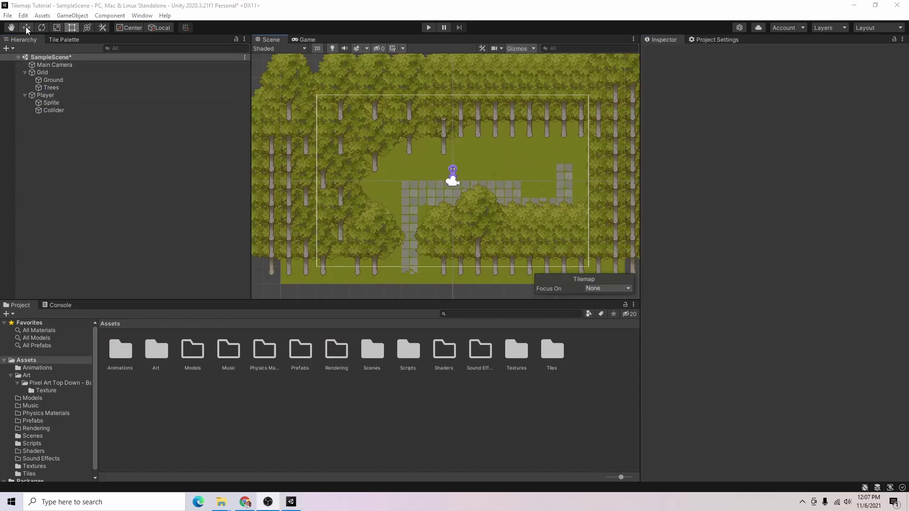
- In Graphics settings, set Transparency Sort Mode to Custom Axis with a sort axis of 0, 1, 0
left_click(26, 18)
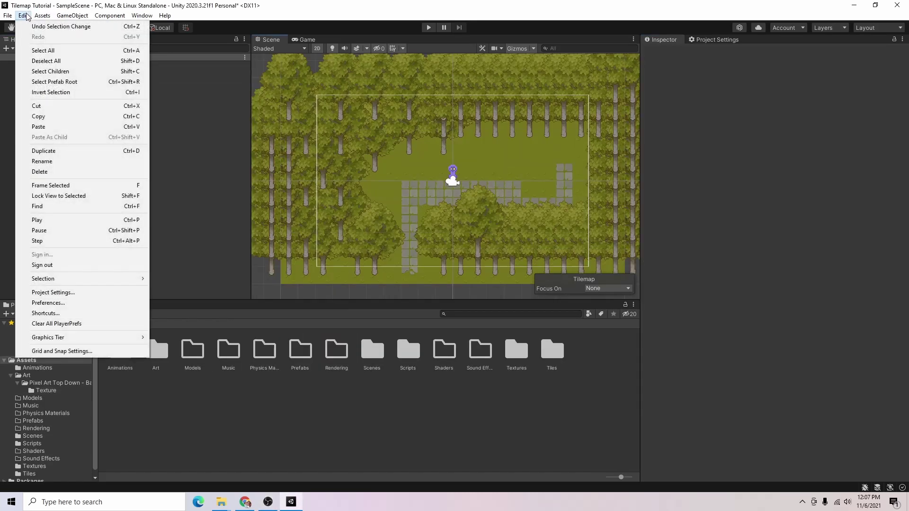
left_click(83, 293)
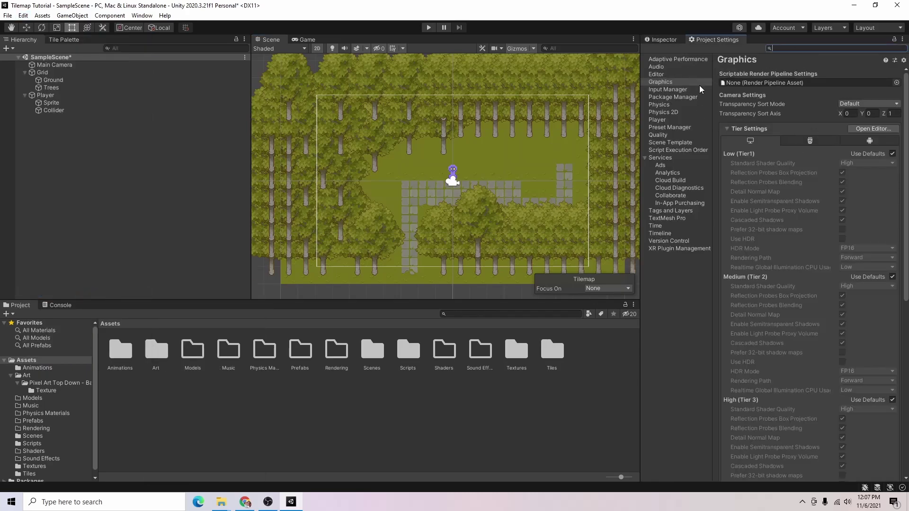
left_click(671, 76)
left_click(660, 83)
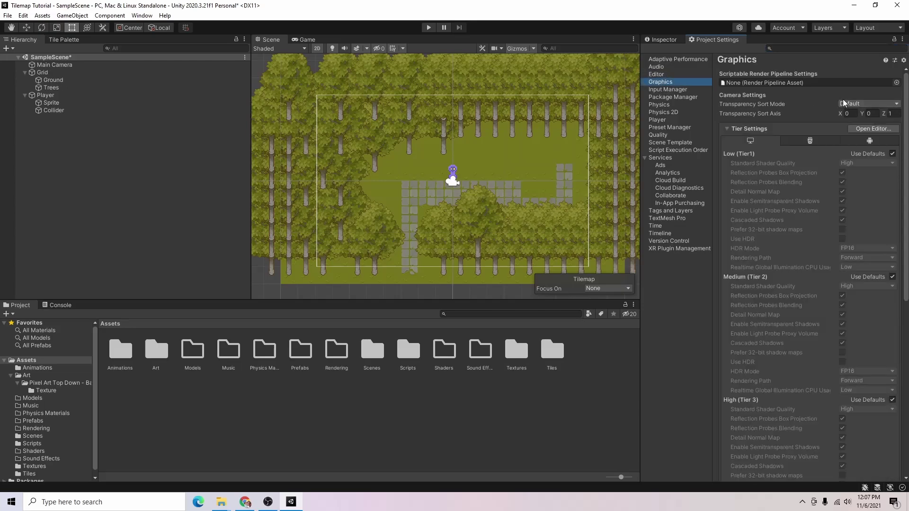
left_click(865, 104)
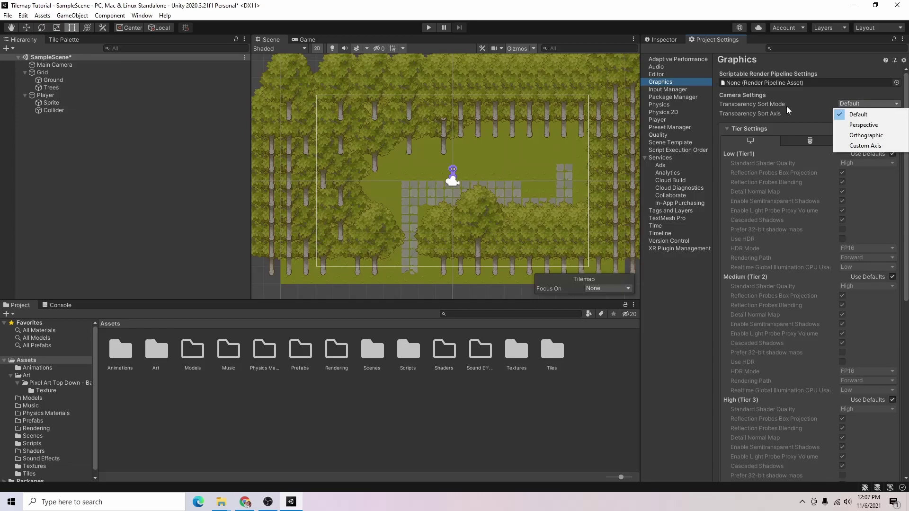
left_click(866, 145)
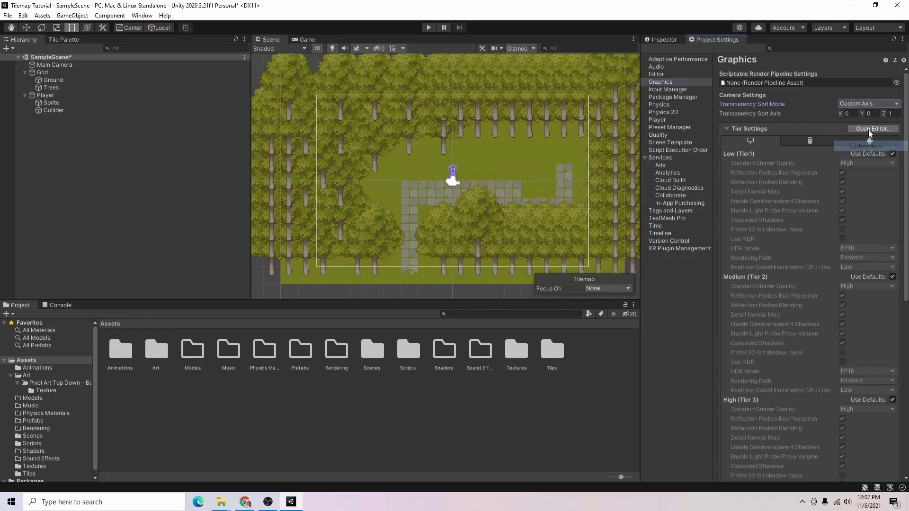
left_click(893, 114)
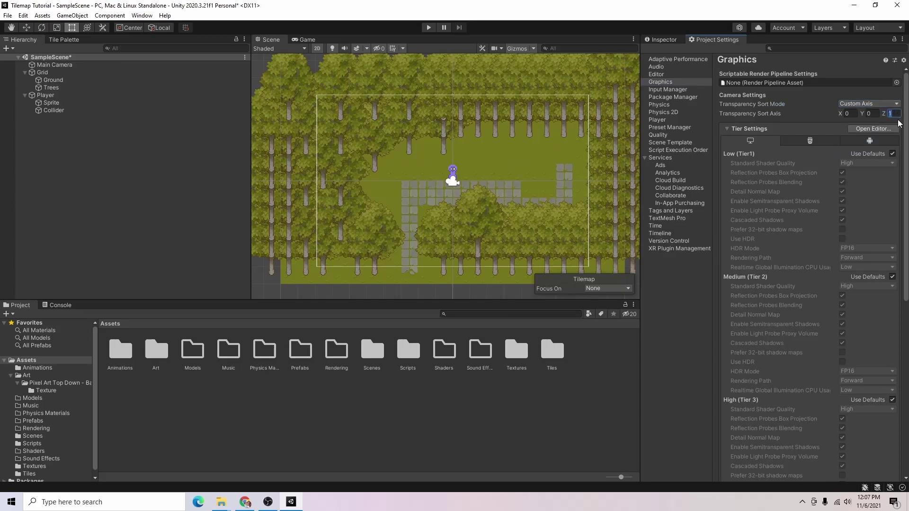
type("0")
left_click(874, 114)
type("1")
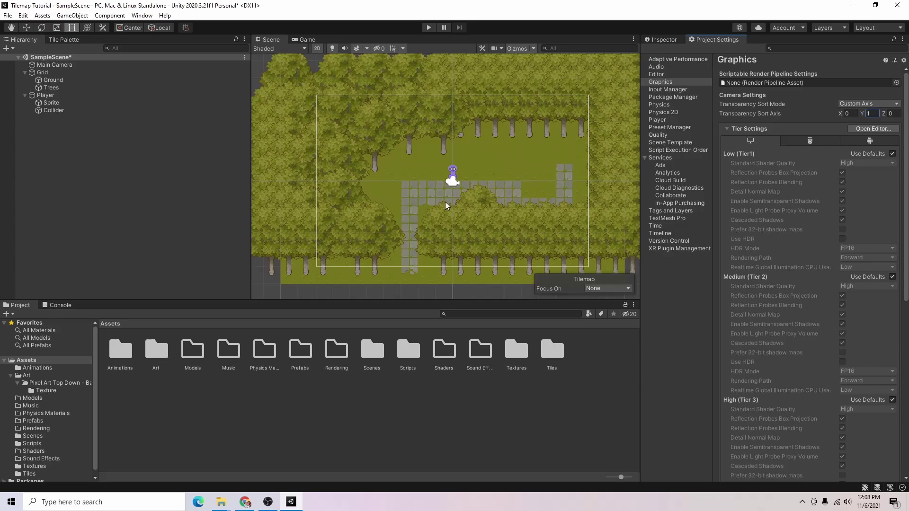
- Enter Play mode and walk the player up into the tree line and along the stone path
left_click(428, 28)
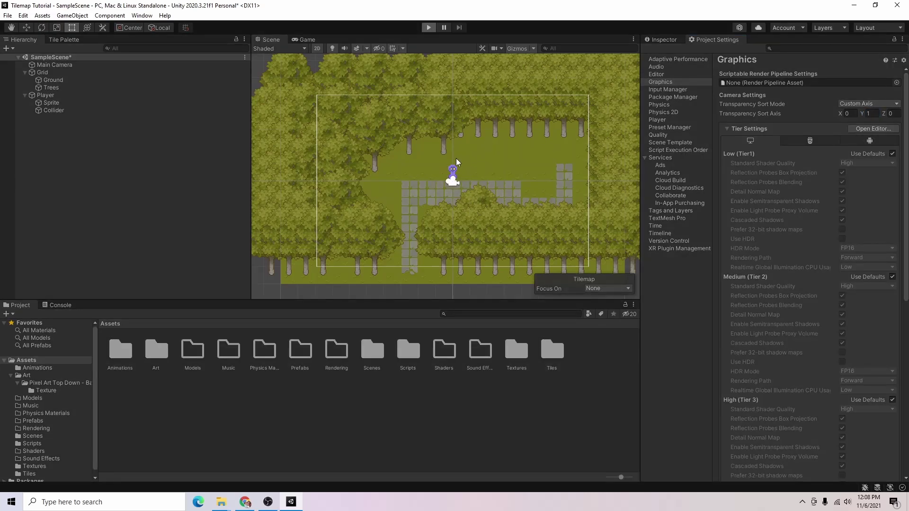
key("Right")
key("Up")
key("Right")
key("Left")
key("Right")
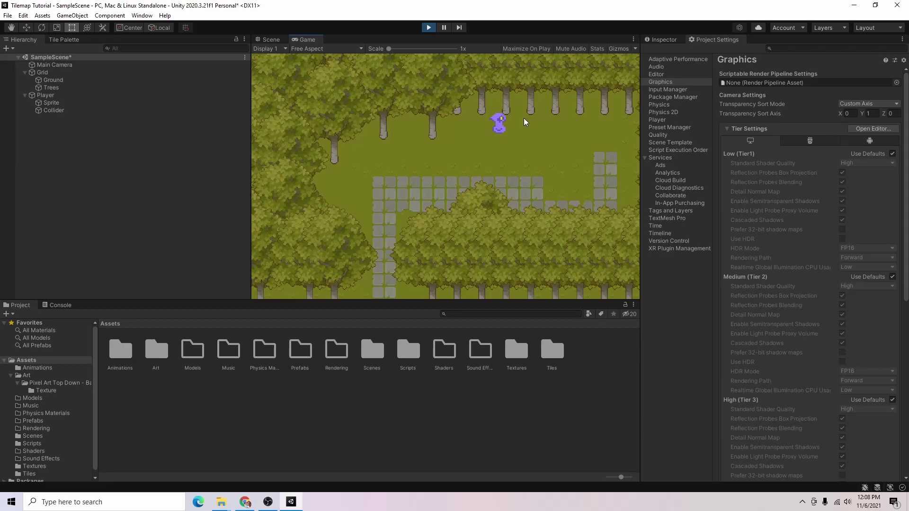
key("Up")
key("Down")
key("Right")
key("Left")
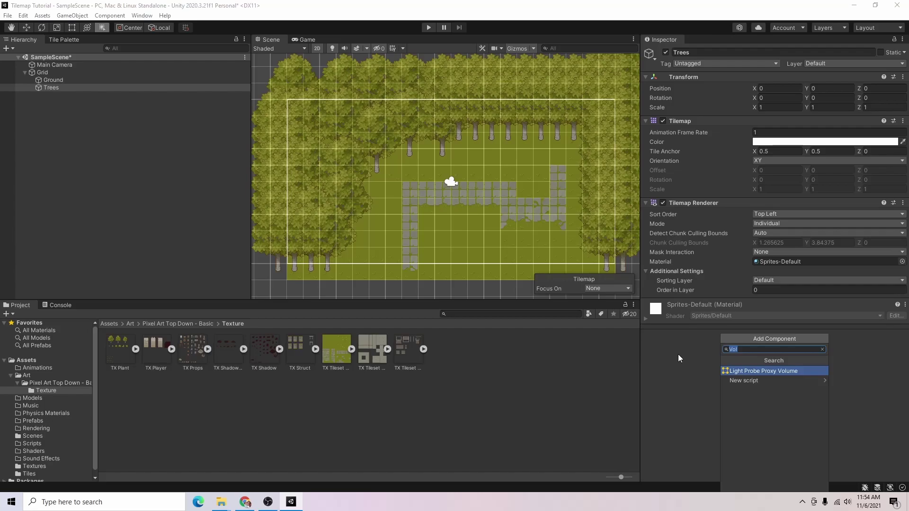
- Add a Tilemap Collider 2D to the Trees tilemap and view its tree collision shapes
type("tile")
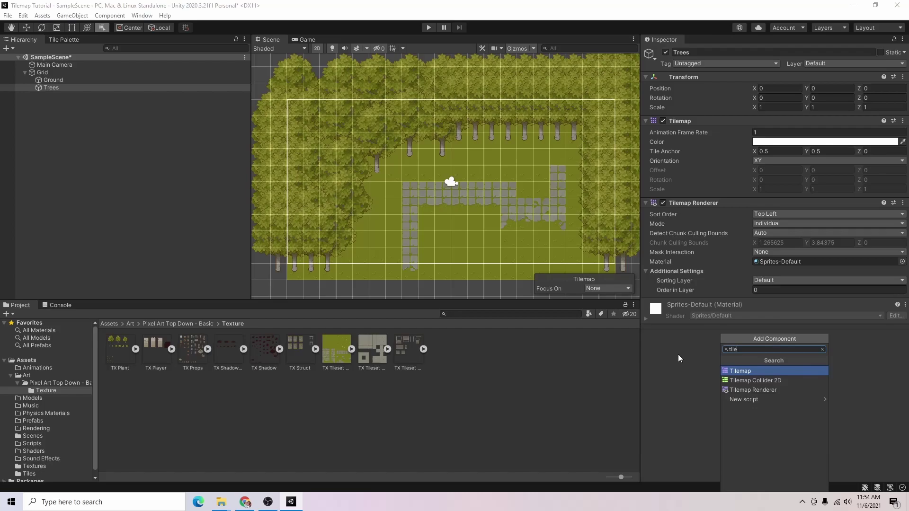
key("Down")
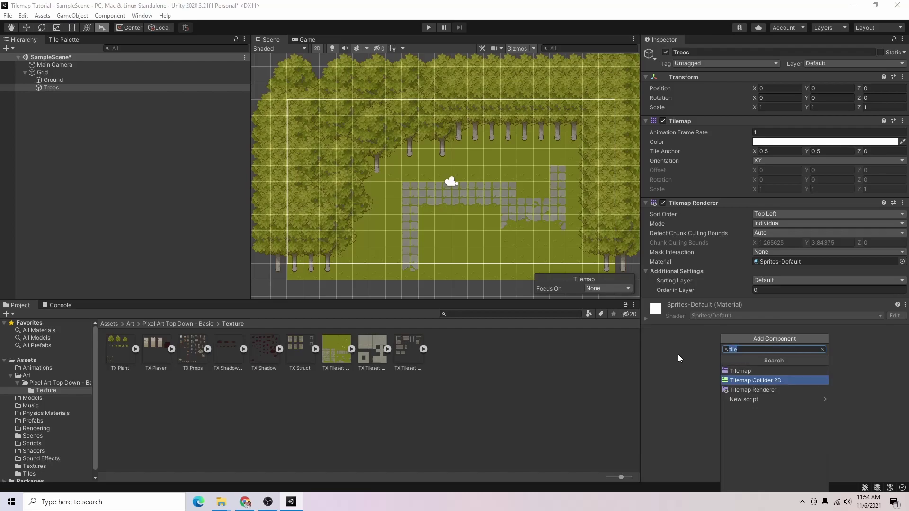
key("Return")
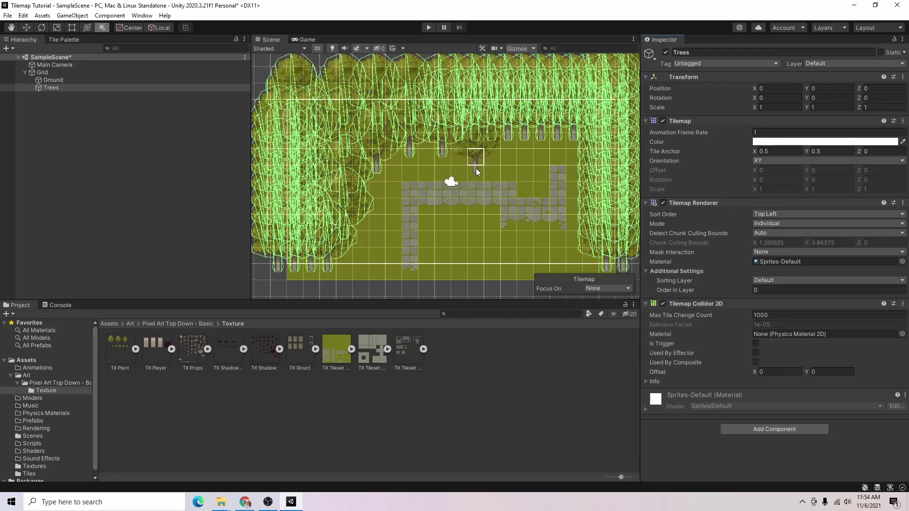
middle_click_drag(490, 173, 539, 159)
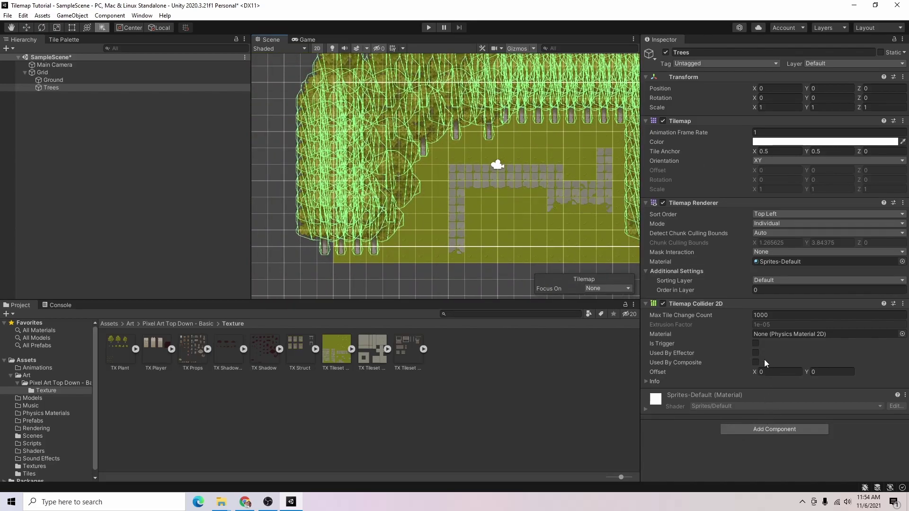
- Add a Composite Collider 2D to the Trees tilemap
left_click(765, 428)
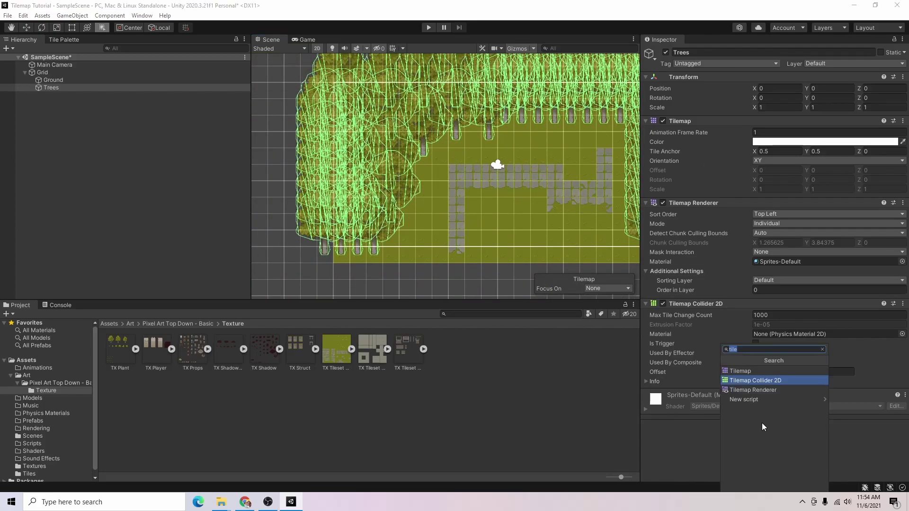
type("composite")
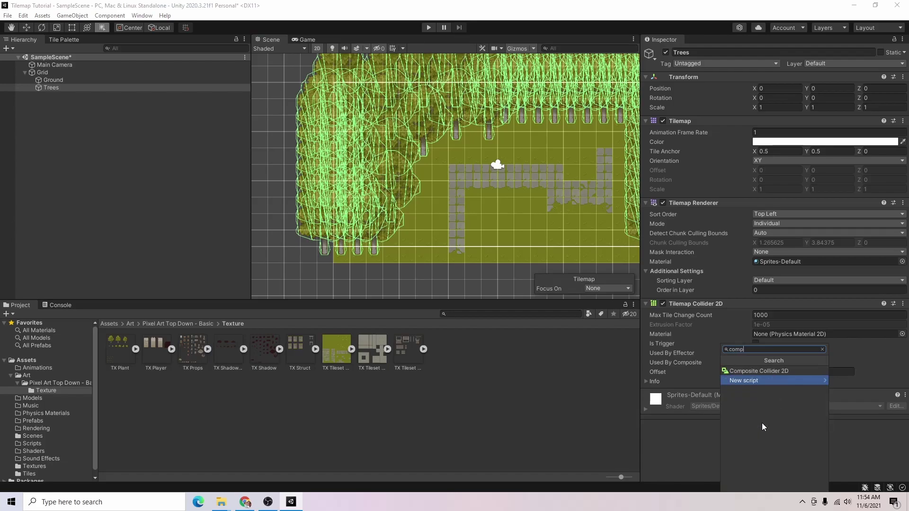
key("Return")
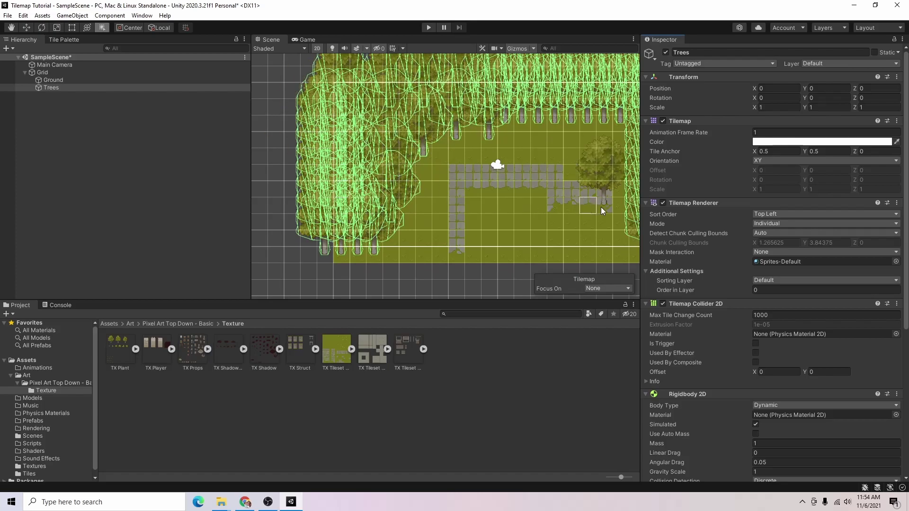
- Set the Rigidbody 2D body type to Static and tick Used By Composite on the Tilemap Collider 2D
scroll(684, 434, "down", 3)
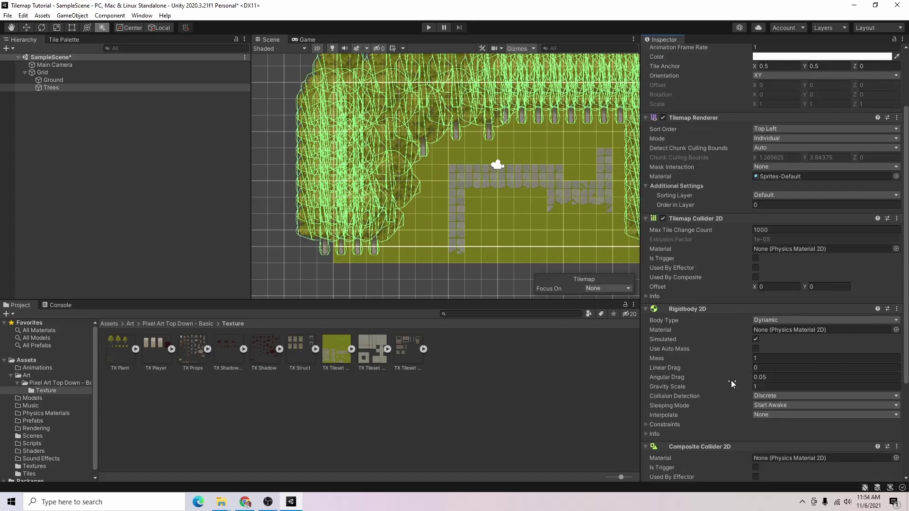
left_click(766, 319)
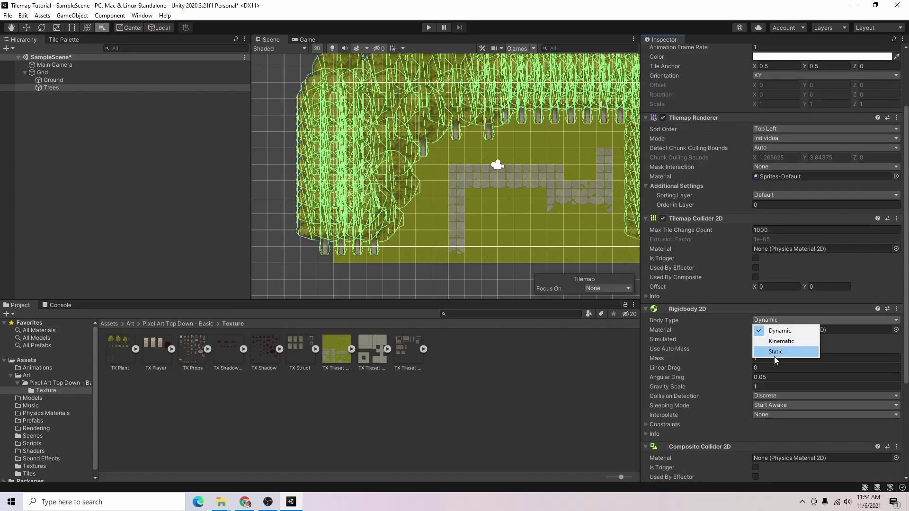
left_click(775, 355)
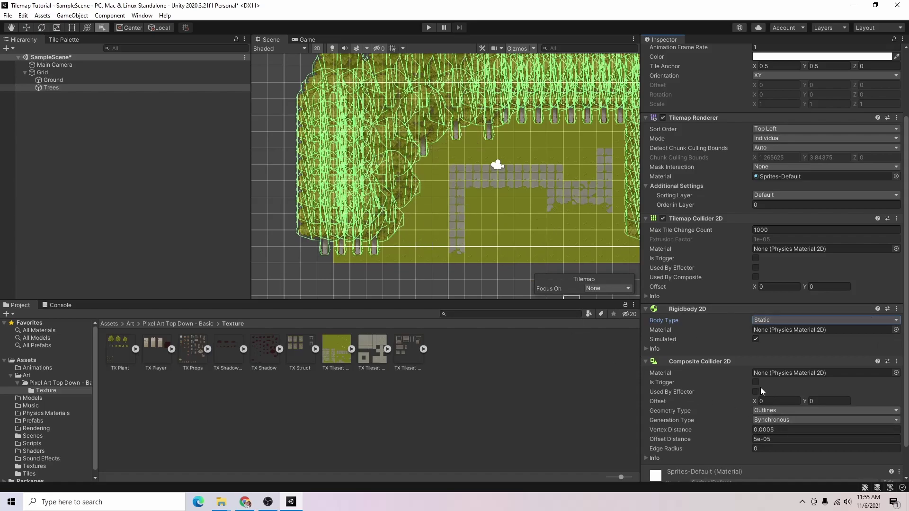
left_click(756, 277)
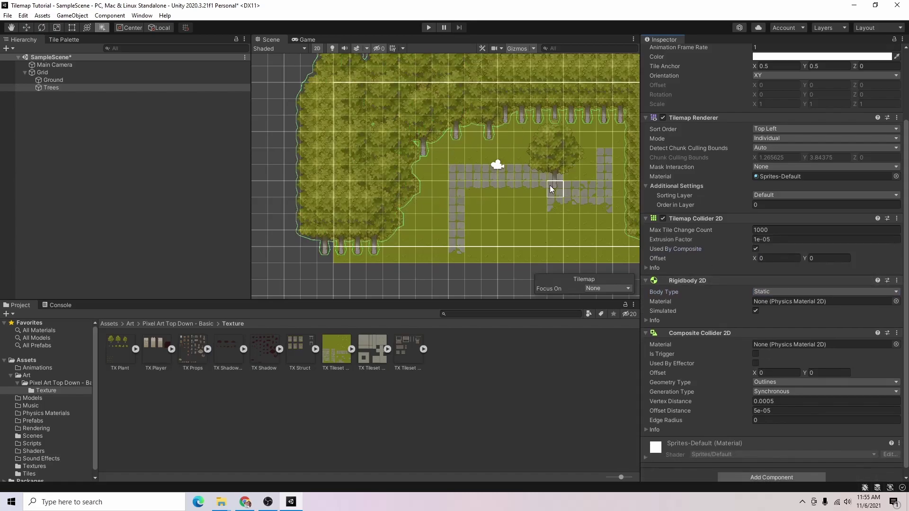
middle_click_drag(549, 184, 518, 123)
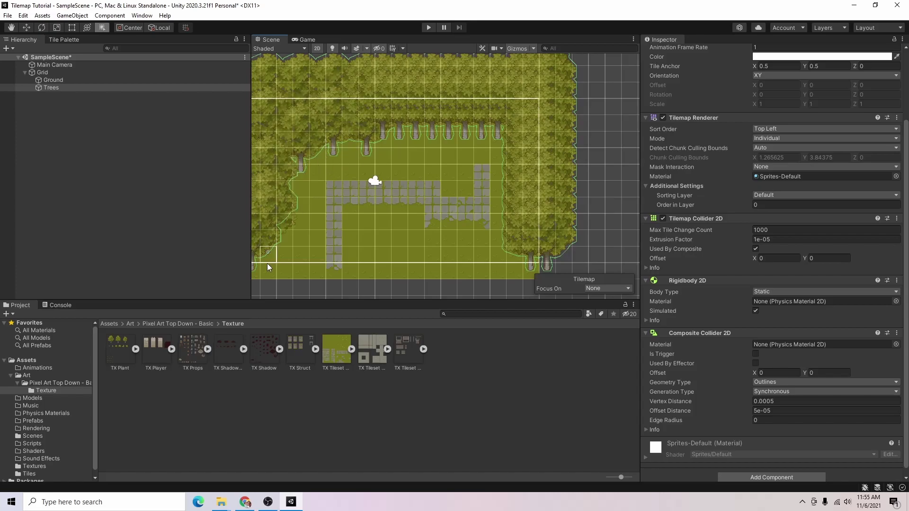
- Undo a large tree accidentally painted on the stone path, then select the TX Plant texture
left_click(341, 239)
scroll(517, 269, "down", 3)
scroll(340, 240, "up", 3)
middle_click_drag(402, 283, 411, 228)
key("ctrl+z")
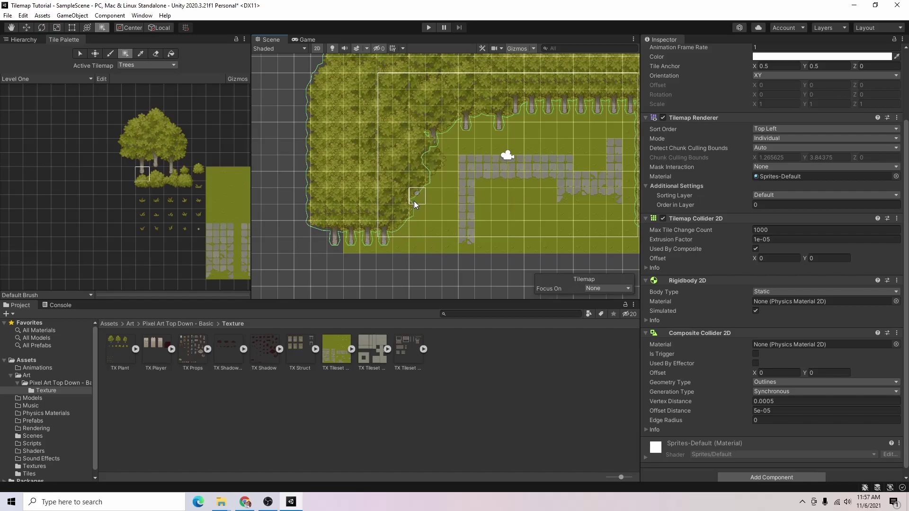
middle_click_drag(499, 151, 371, 227)
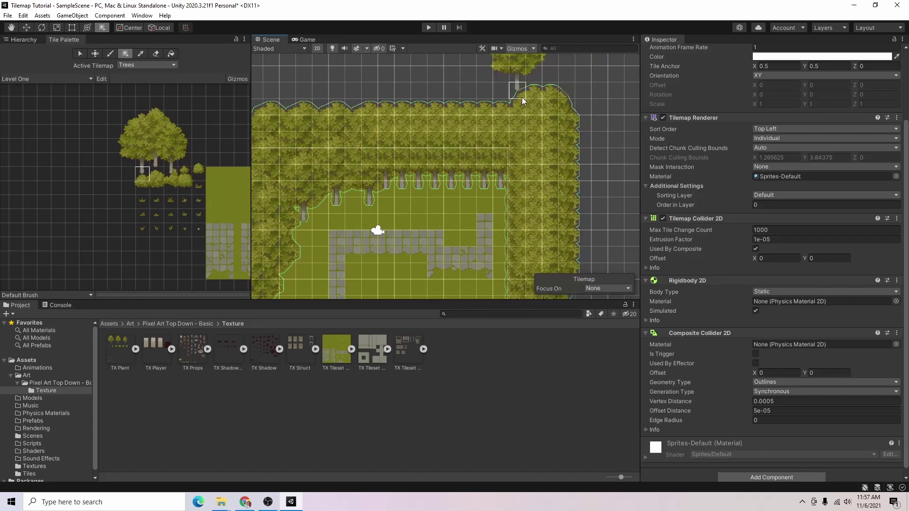
left_click(114, 344)
- Open TX Plant in the Sprite Editor's Custom Physics Shape module and generate the first tree's outline
left_click(893, 161)
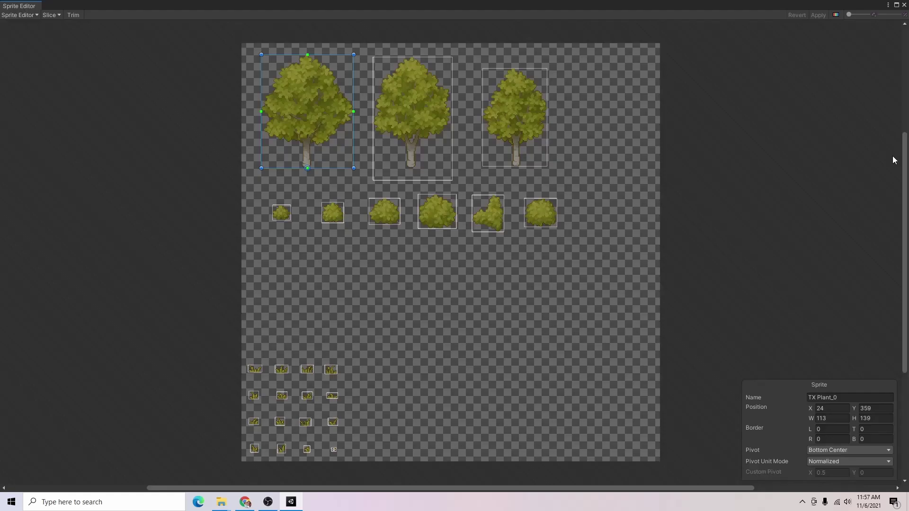
left_click(26, 16)
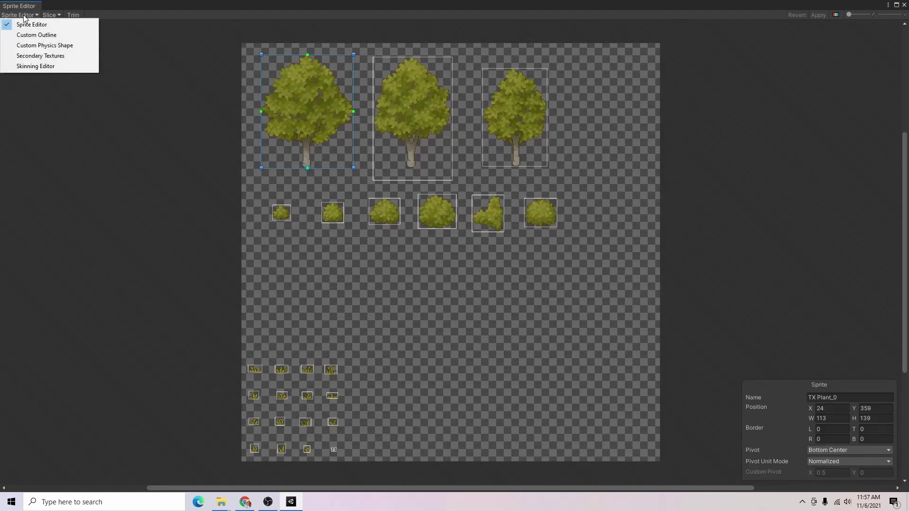
left_click(29, 46)
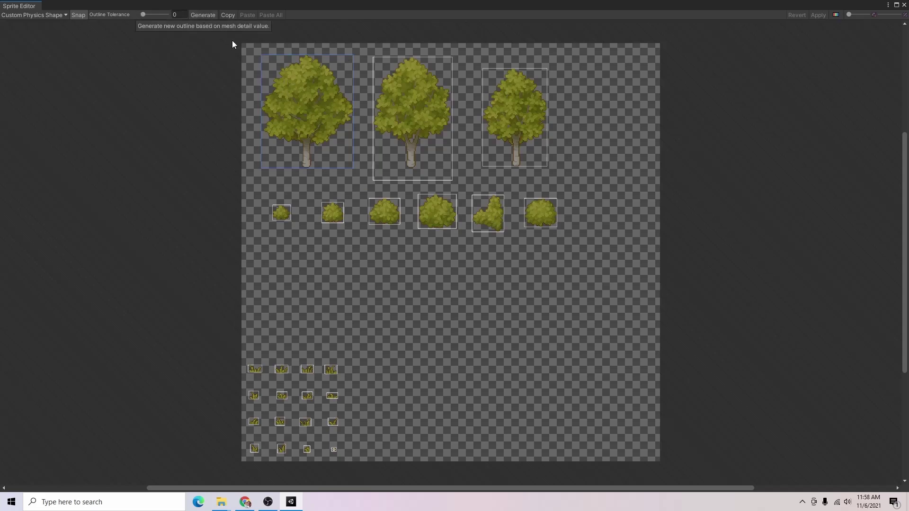
left_click(213, 16)
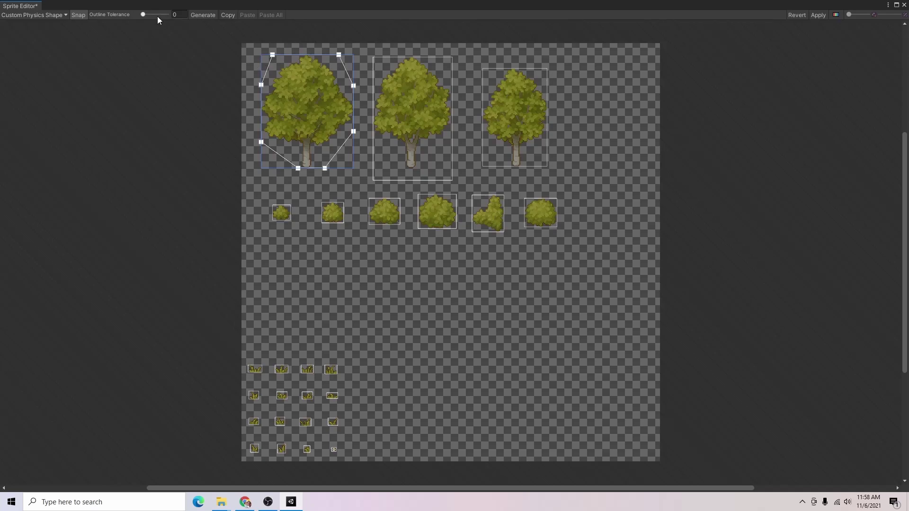
- Try outline tolerances 0.66, 1, 0.16 and 0.26, then regenerate the outline at 0.15
left_click_drag(142, 15, 172, 19)
left_click(203, 15)
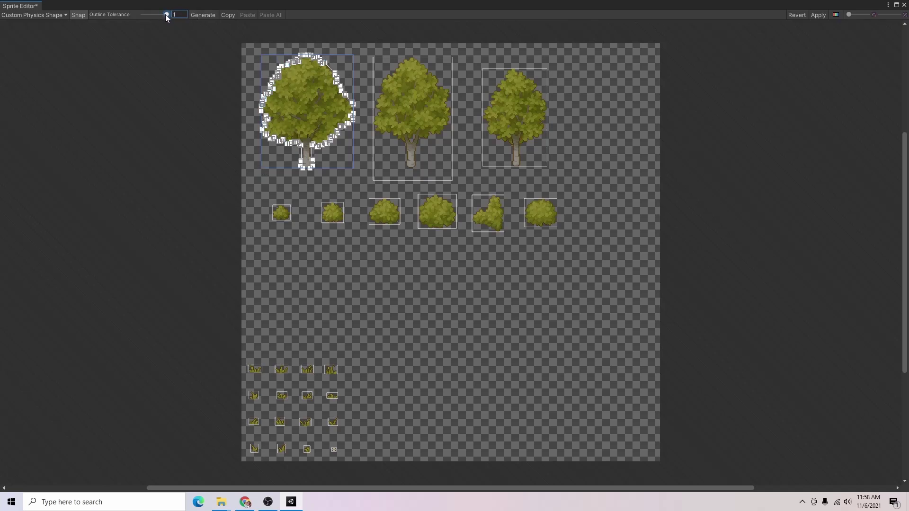
left_click(210, 15)
left_click_drag(161, 15, 153, 15)
left_click(202, 15)
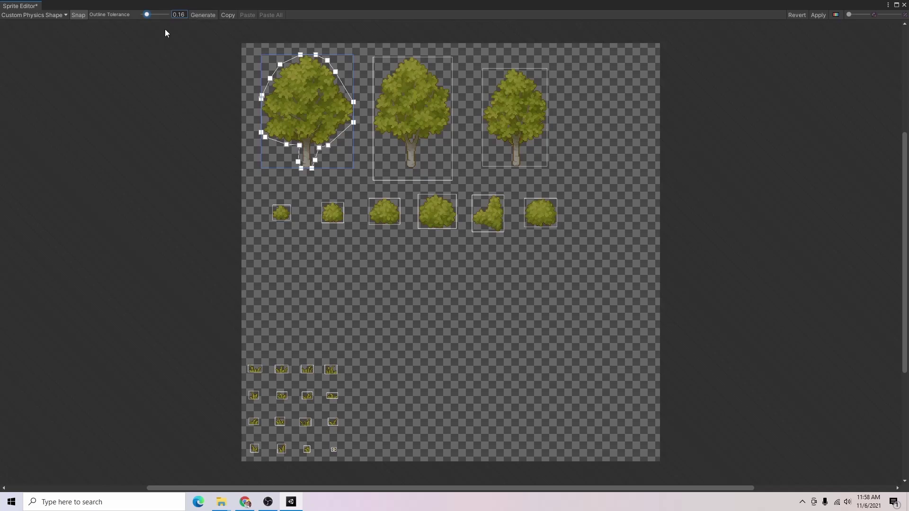
left_click_drag(148, 15, 149, 15)
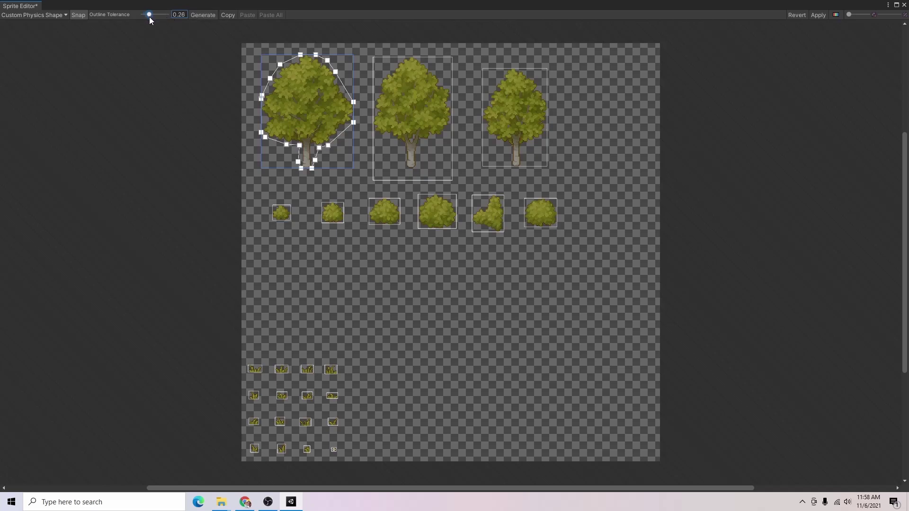
left_click(207, 15)
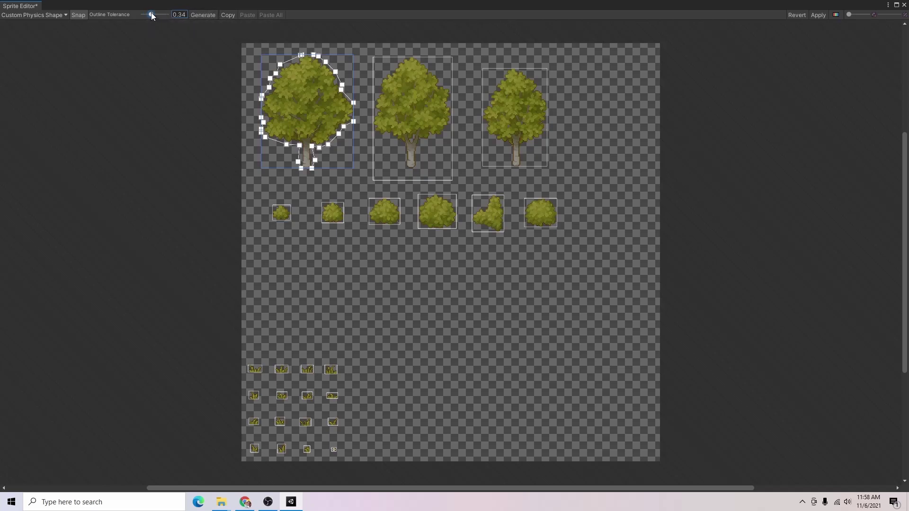
left_click_drag(153, 15, 146, 15)
left_click(198, 15)
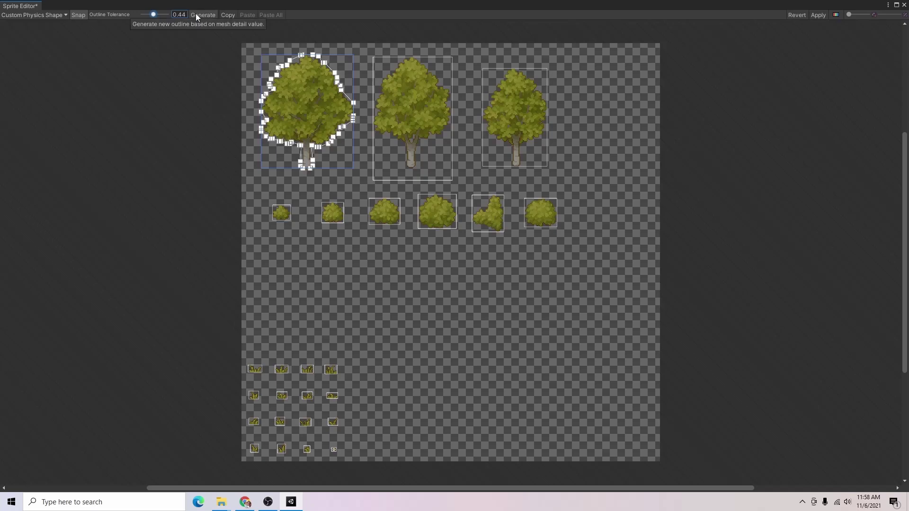
- Drag and add outline vertices so the shape hugs the tree's canopy and trunk
left_click_drag(353, 103, 313, 143)
left_click(267, 121)
left_click_drag(270, 78, 284, 71)
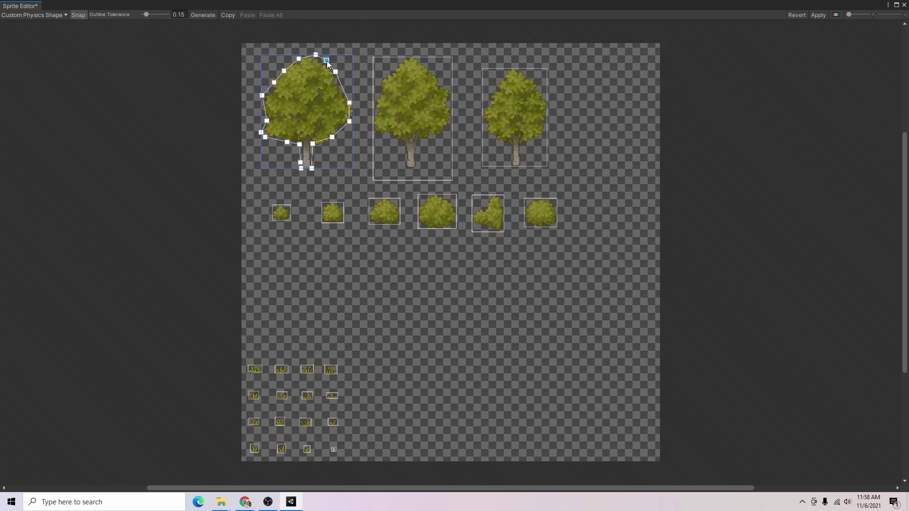
left_click_drag(327, 61, 341, 85)
left_click_drag(265, 94, 267, 101)
- Switch back to the Sprite Editor module, apply the physics shape changes, and check the Slice options
left_click(46, 15)
left_click(46, 24)
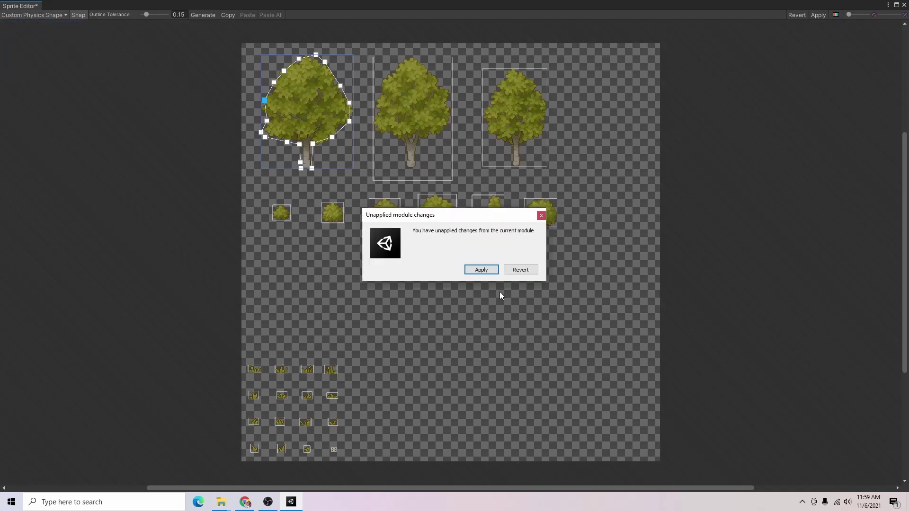
left_click(487, 270)
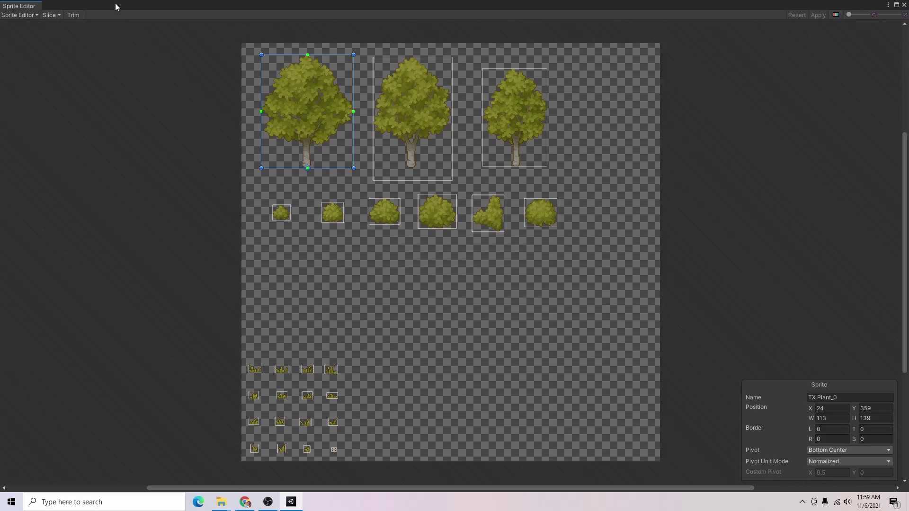
left_click(57, 17)
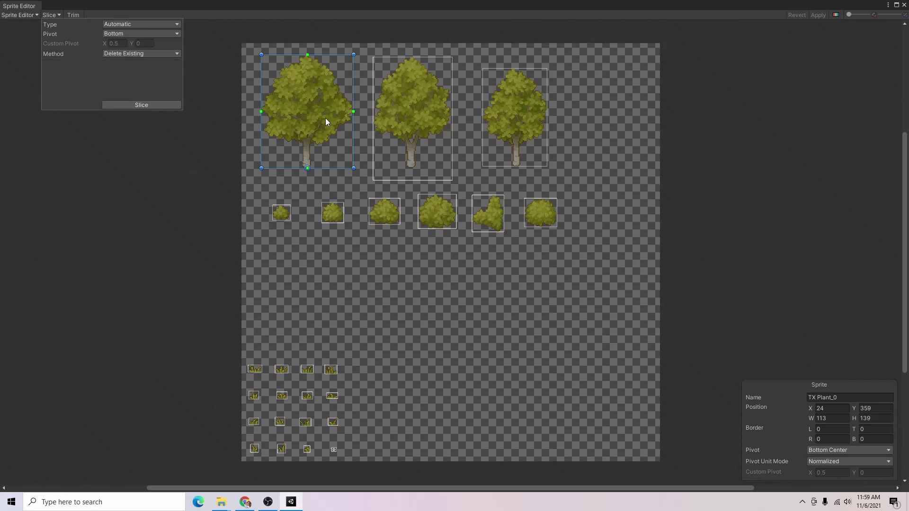
left_click(140, 55)
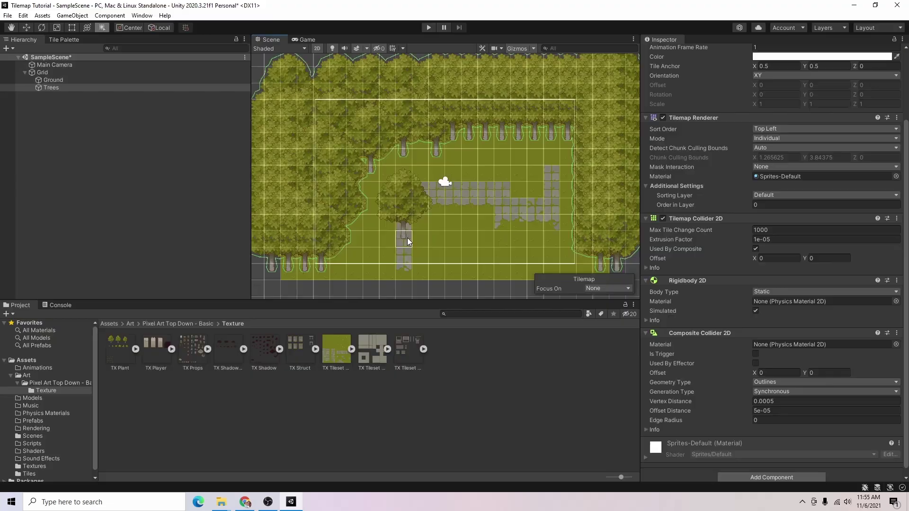
- Paint trees from the Tile Palette along the top tree row, then undo the last stroke
middle_click_drag(407, 238, 347, 206)
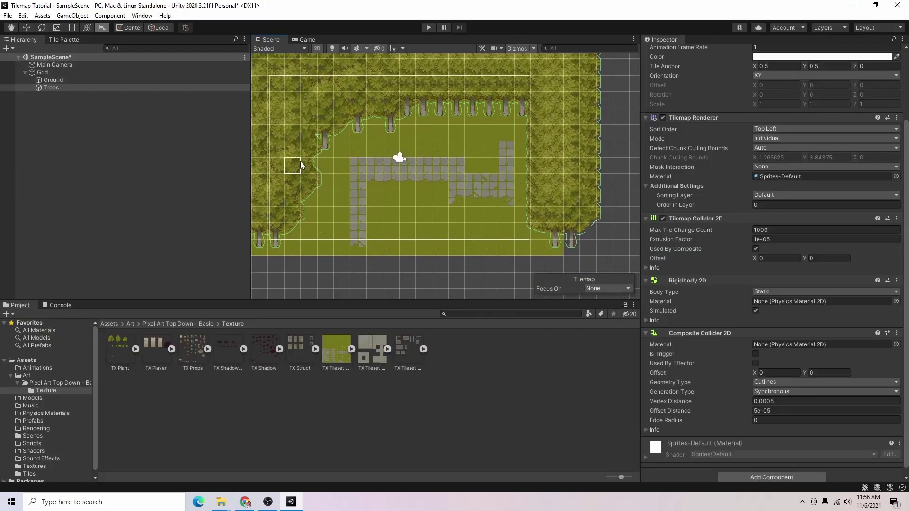
middle_click_drag(365, 129, 425, 209)
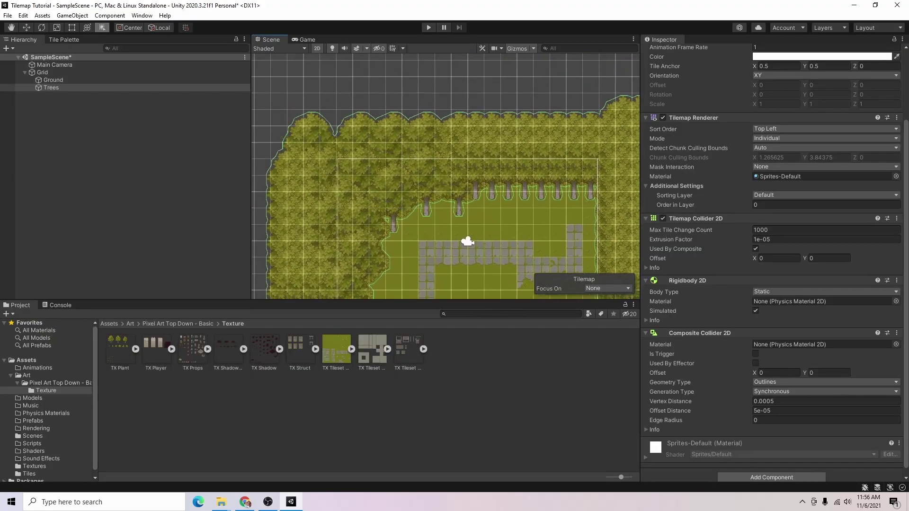
left_click(66, 41)
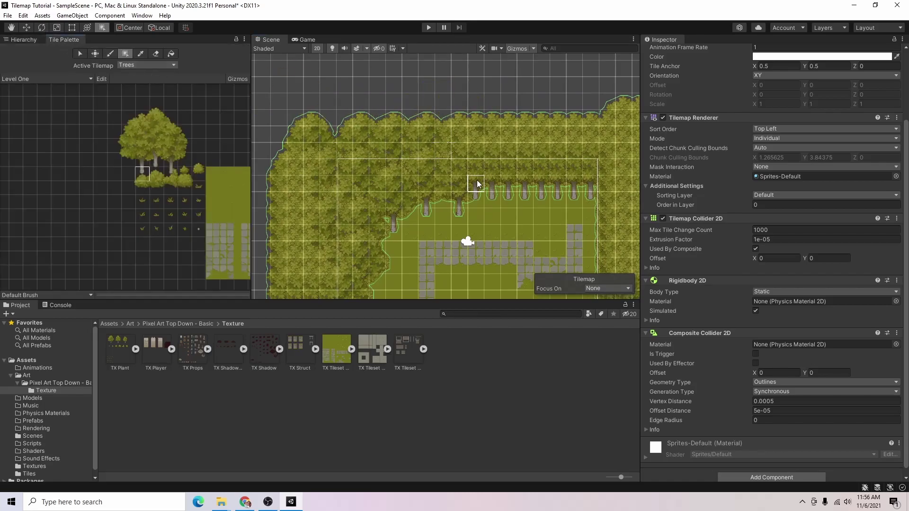
middle_click_drag(561, 231, 450, 155)
mouse_move(450, 155)
left_mouse_down()
mouse_move(460, 126)
mouse_move(379, 136)
left_mouse_up()
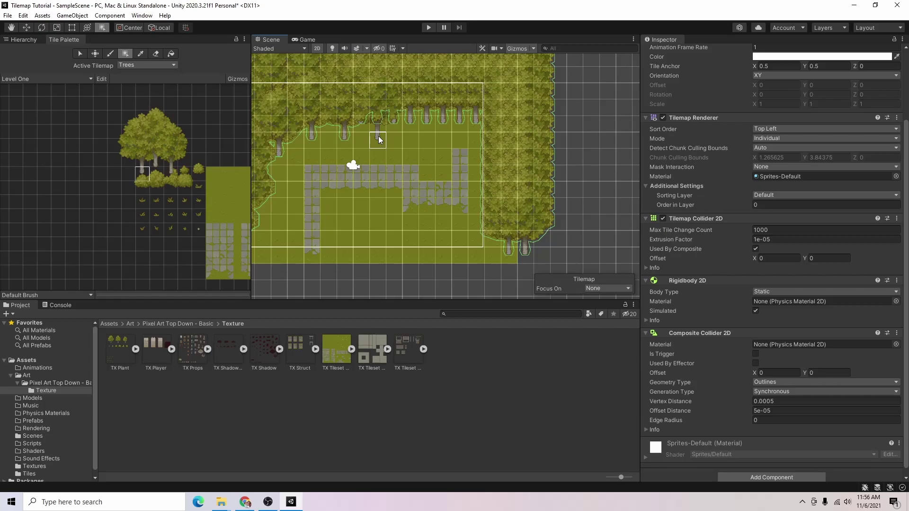
mouse_move(379, 136)
left_mouse_down()
mouse_move(340, 106)
mouse_move(333, 128)
left_mouse_up()
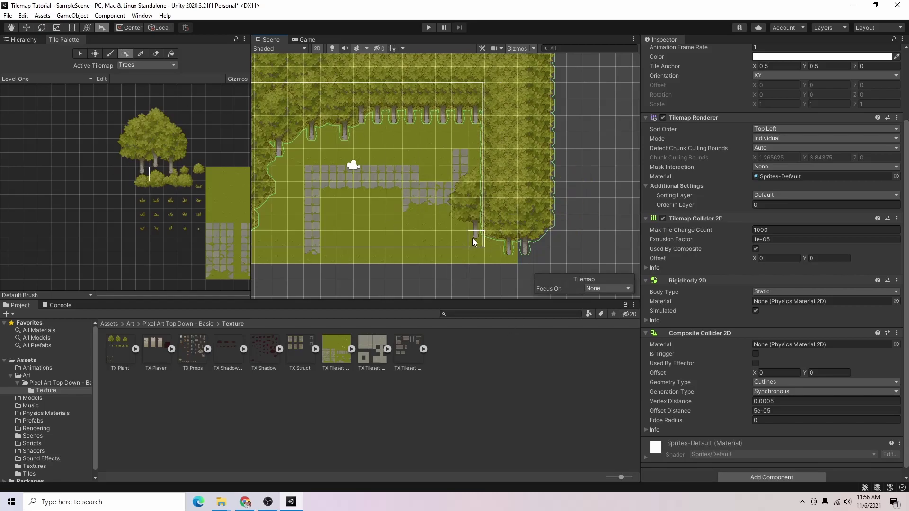
middle_click_drag(400, 172, 463, 186)
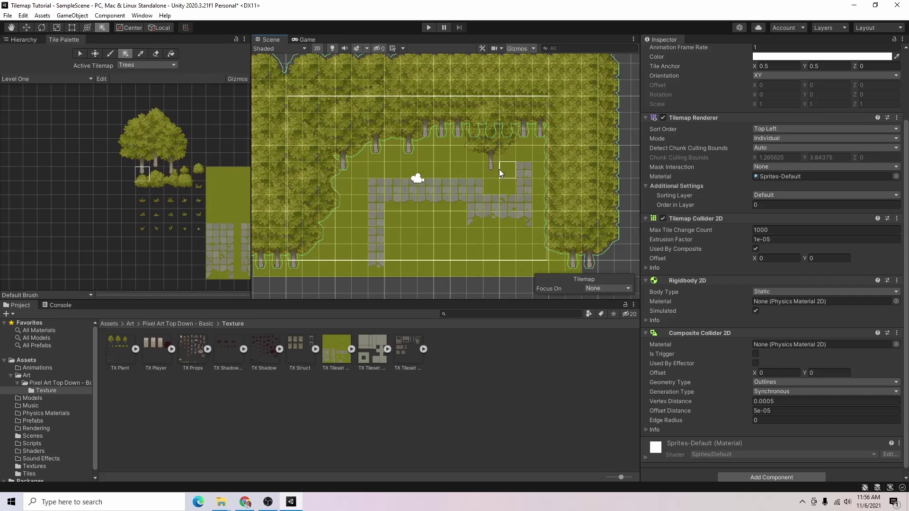
key("ctrl+z")
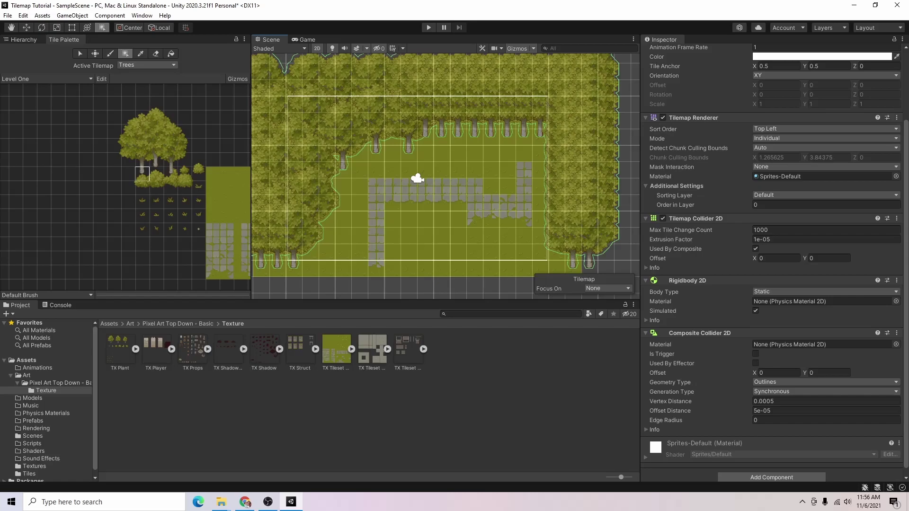